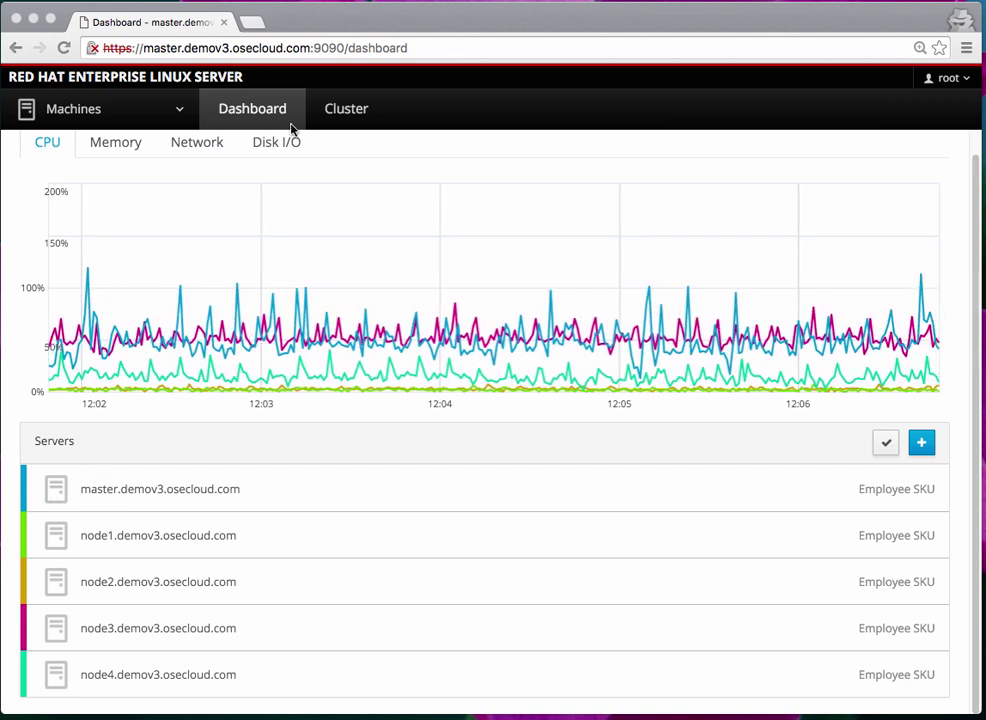
# Cycle the dashboard graph from Memory to Network to Disk I/O for the five servers
pyautogui.click(116, 143)
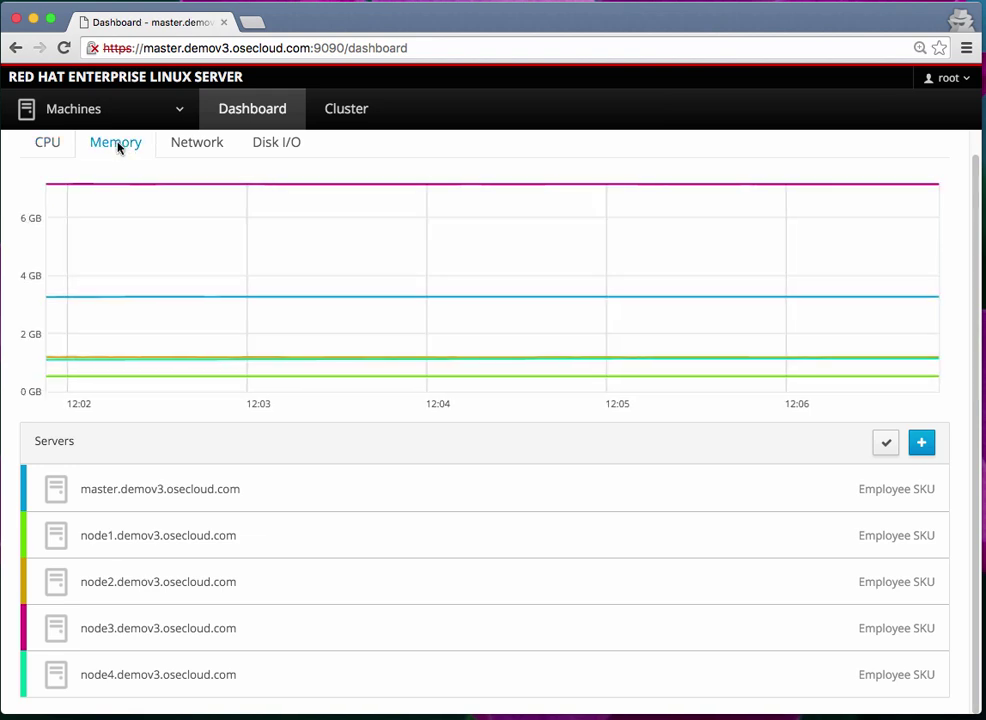
pyautogui.click(197, 147)
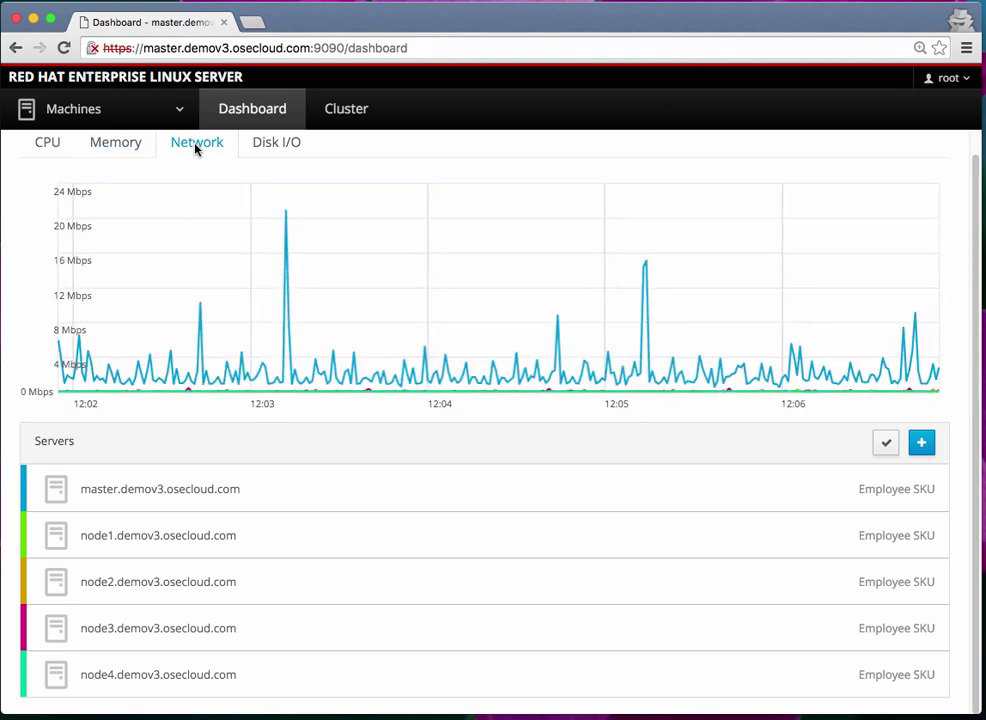
pyautogui.click(272, 145)
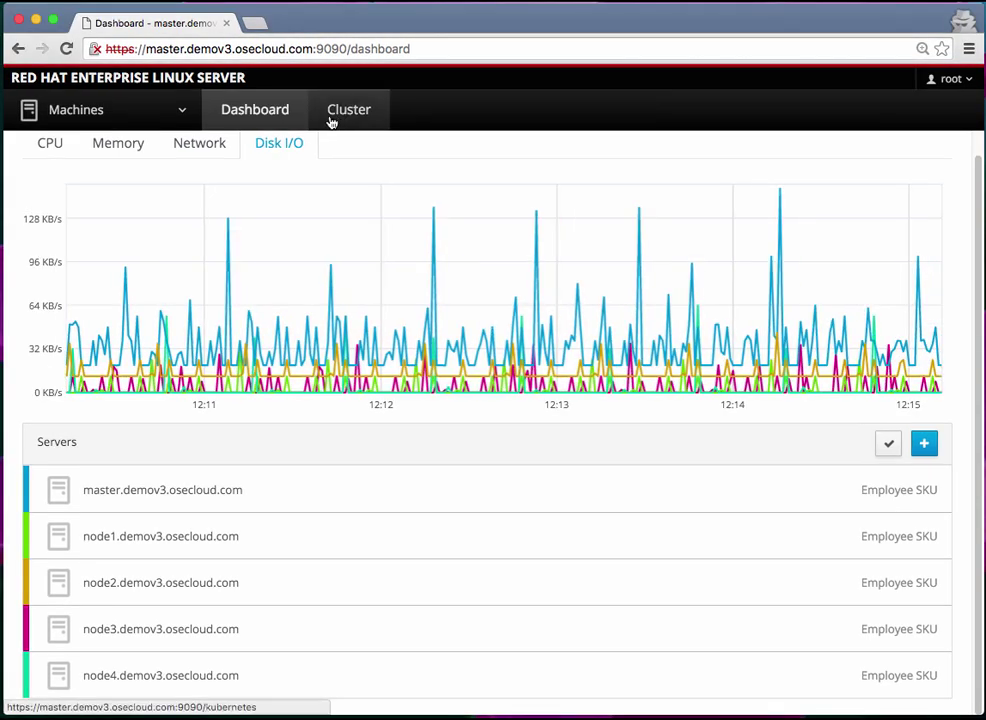
# Open the Cluster overview and filter it to the bgdemo project
pyautogui.click(352, 114)
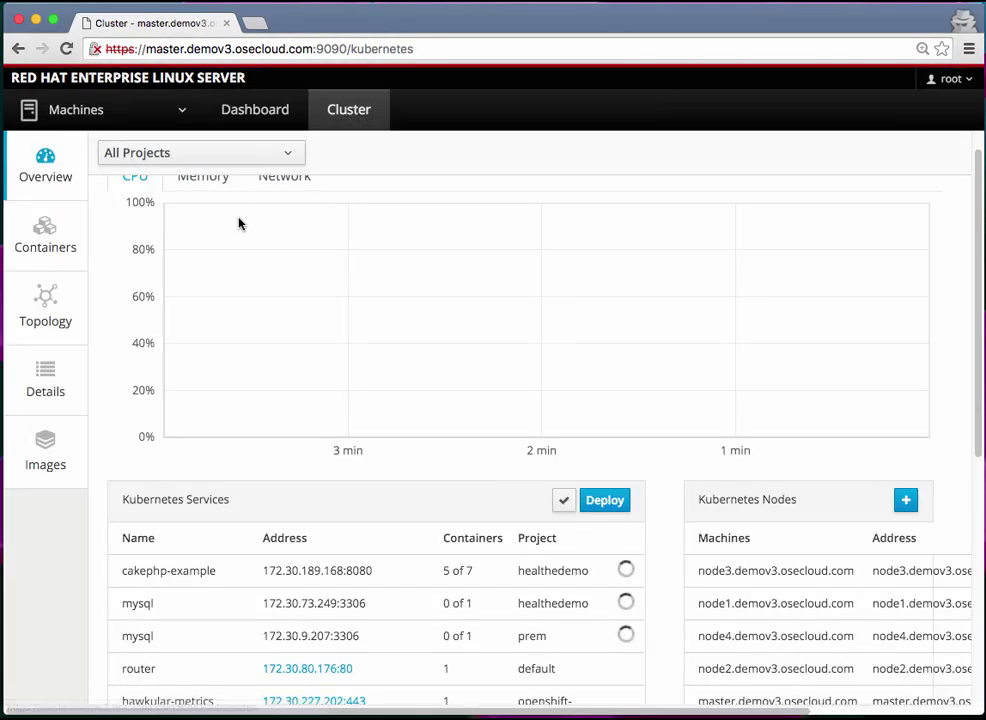
pyautogui.scroll(1, 238, 222)
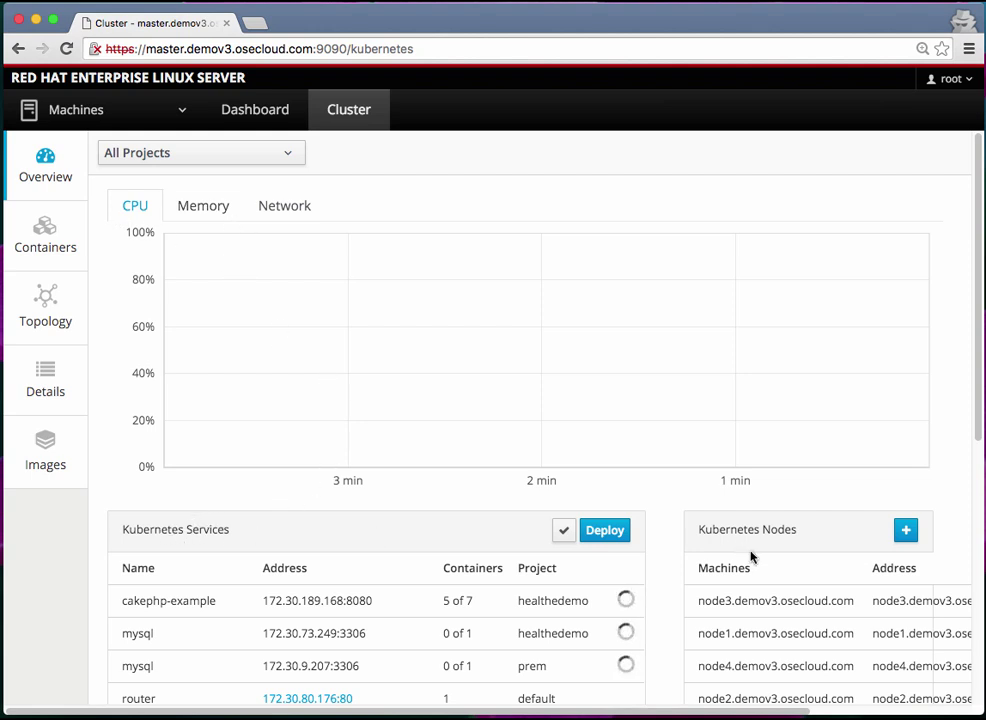
pyautogui.click(121, 158)
pyautogui.click(122, 205)
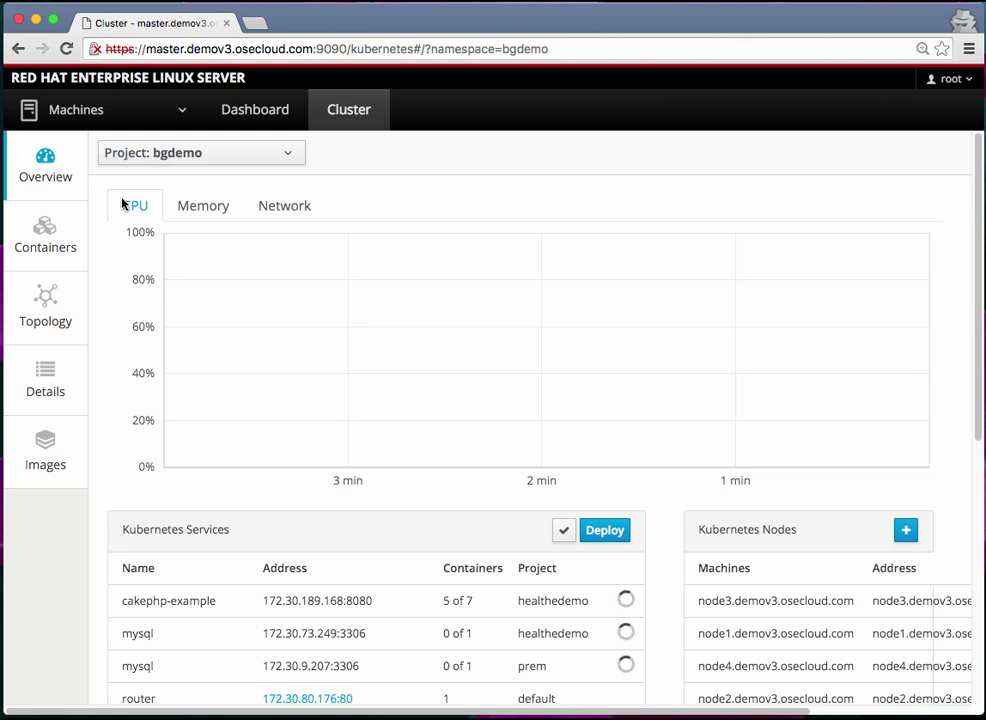
# Switch the project filter to default, then healthedemo, then back to All Projects
pyautogui.click(206, 155)
pyautogui.click(157, 253)
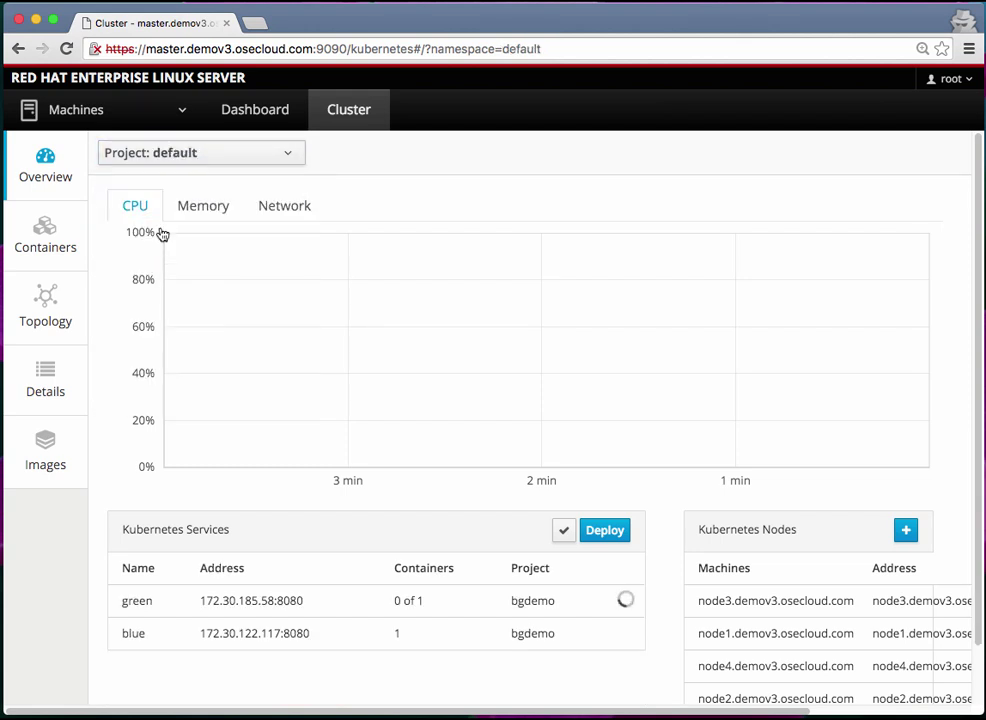
pyautogui.click(193, 158)
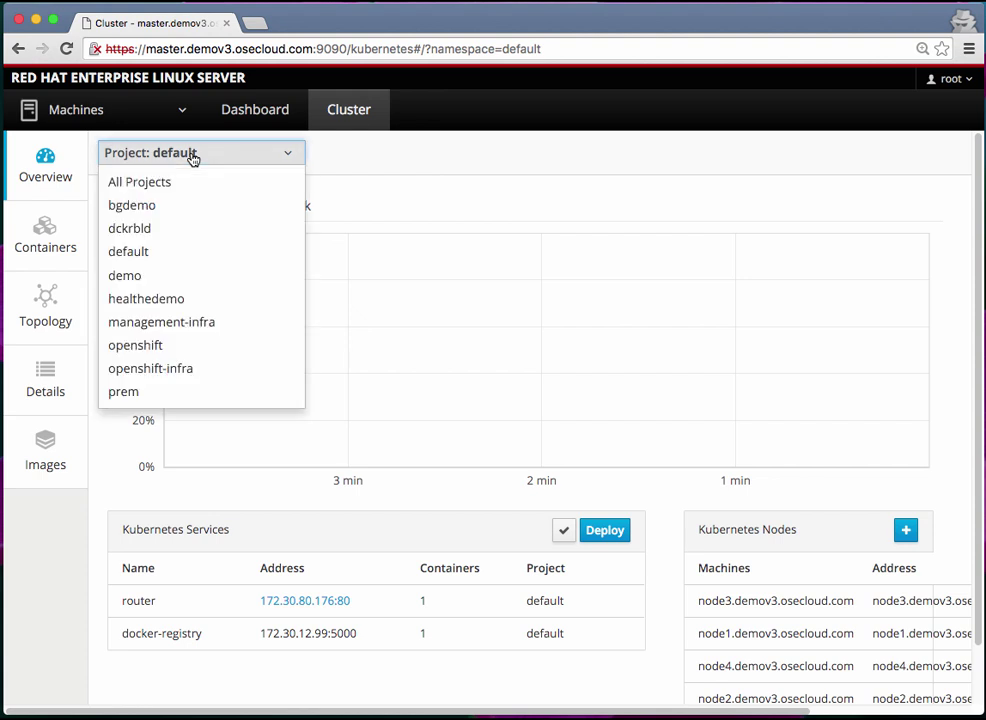
pyautogui.click(158, 297)
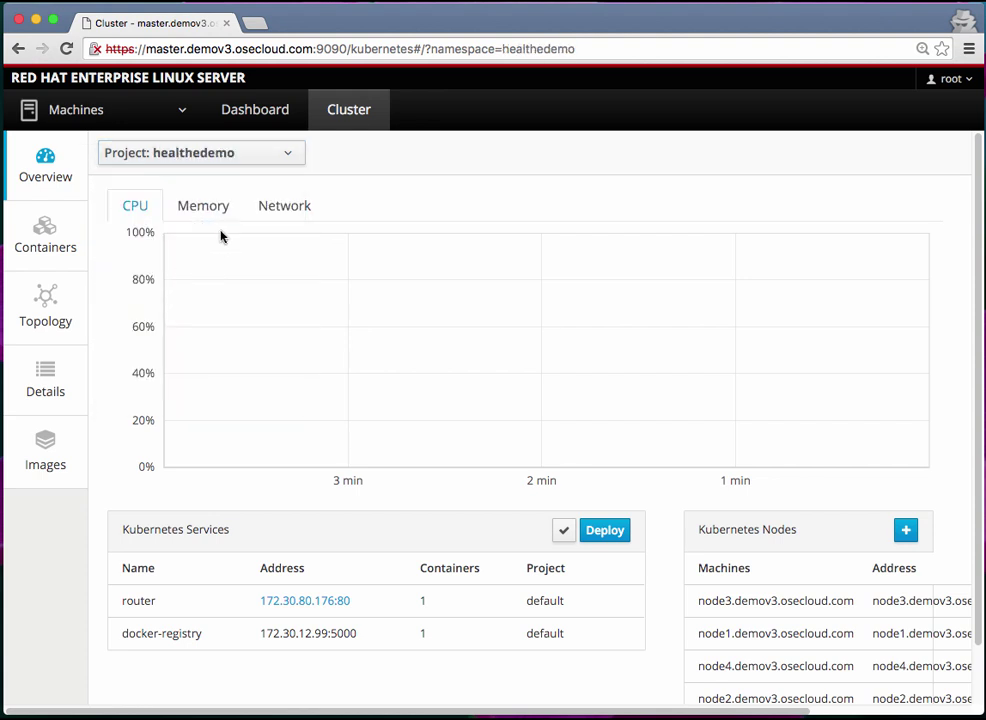
pyautogui.click(209, 157)
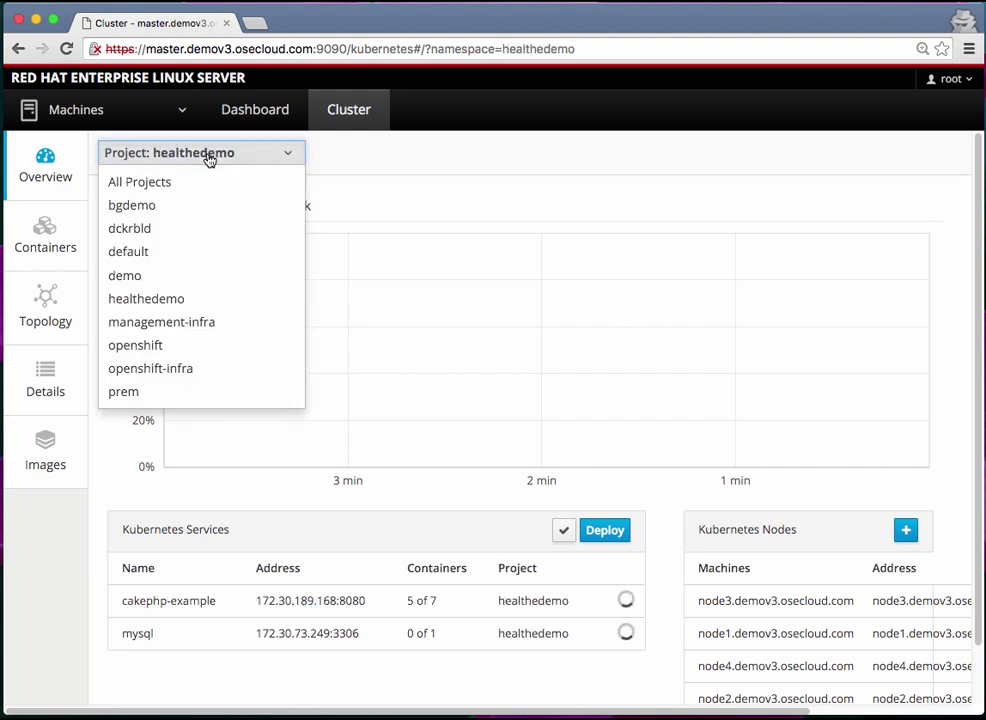
pyautogui.click(160, 182)
pyautogui.scroll(-3, 325, 624)
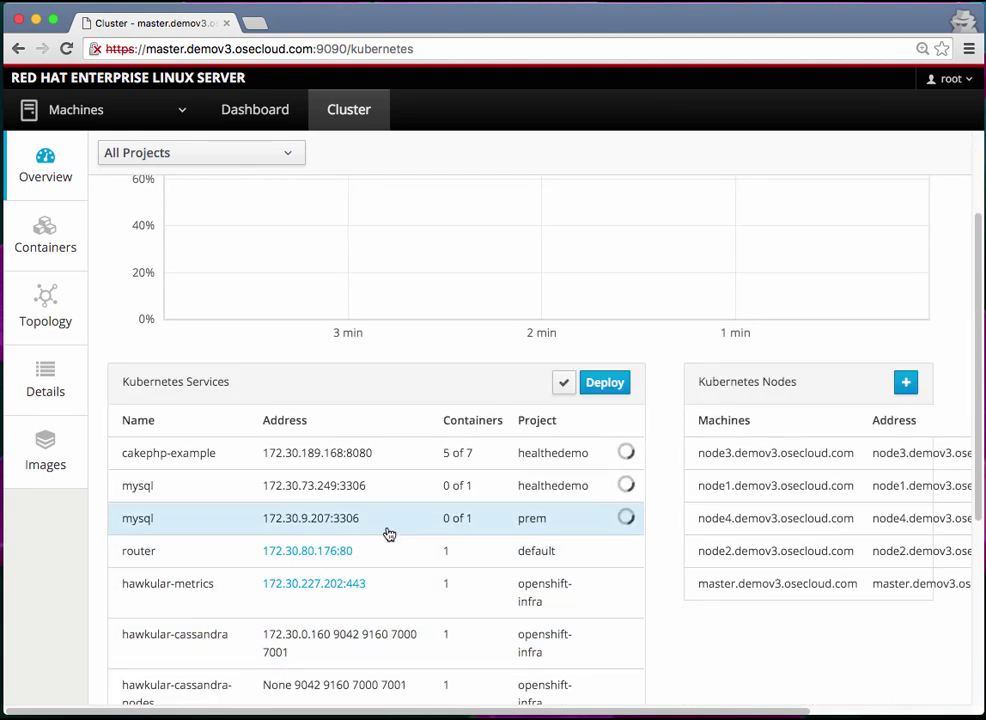
pyautogui.scroll(3, 352, 451)
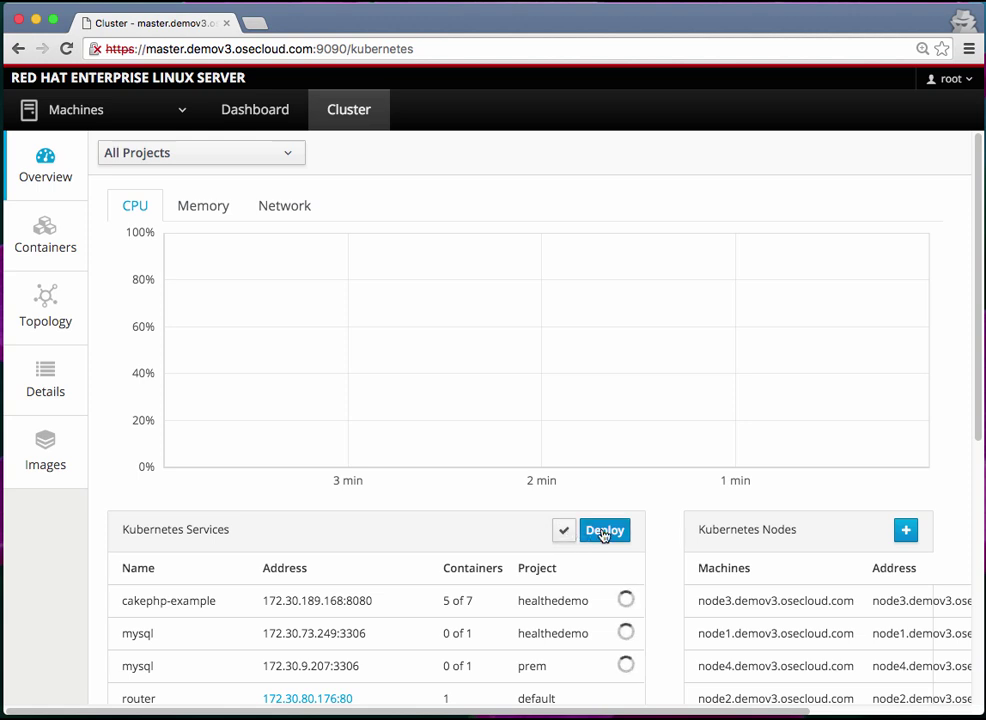
# Enable editing on Kubernetes Services, open cakephp-example's replica settings, and cancel without changes
pyautogui.click(564, 532)
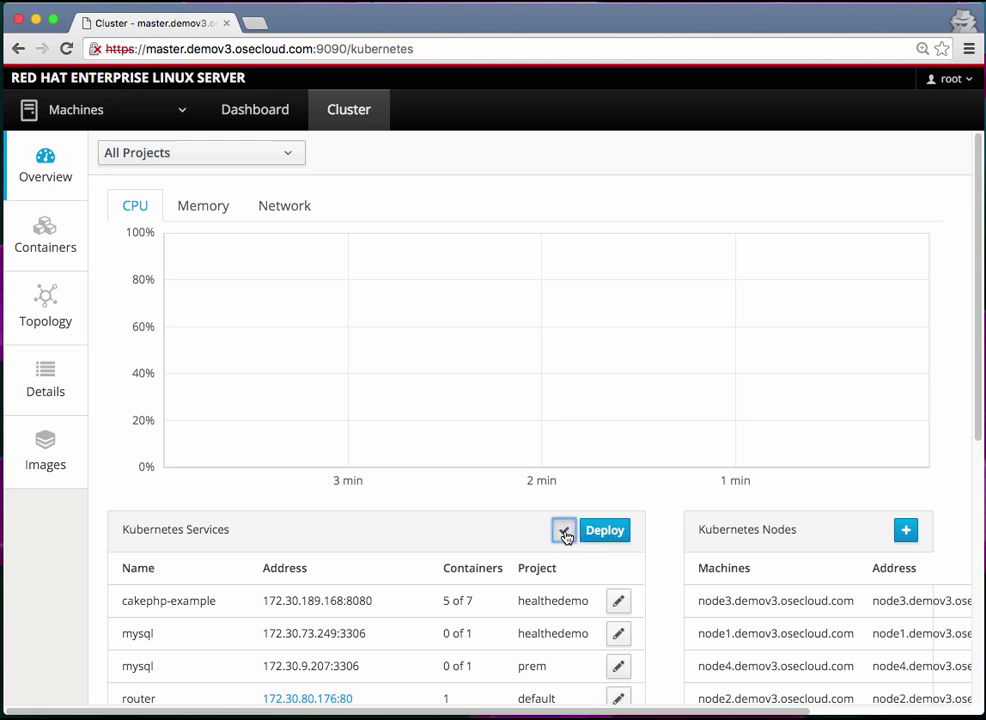
pyautogui.click(618, 602)
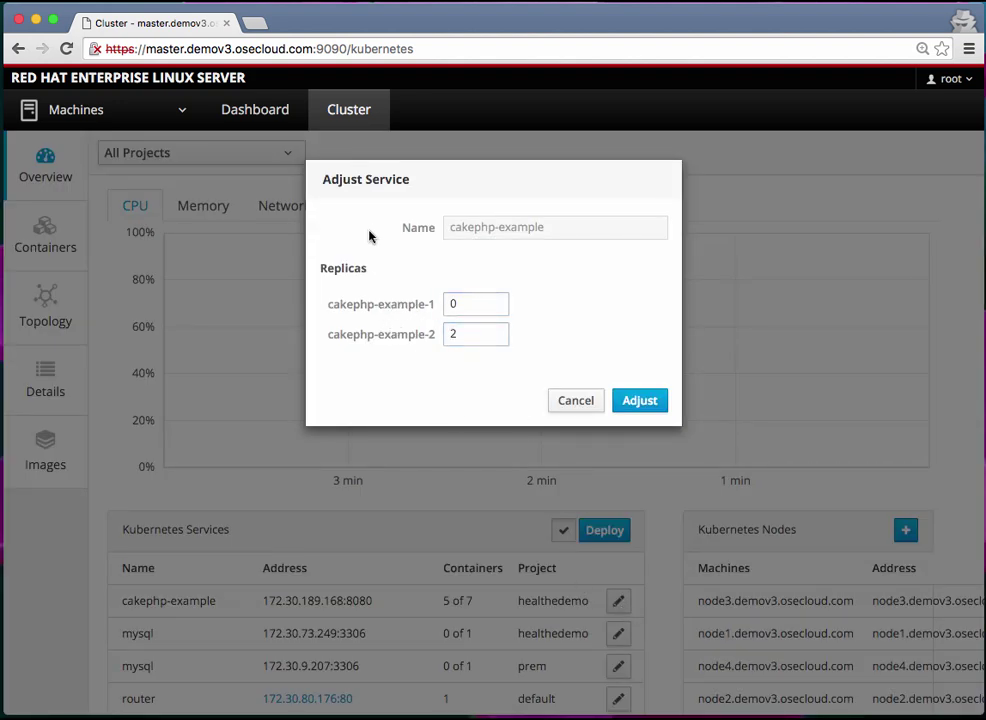
pyautogui.click(571, 405)
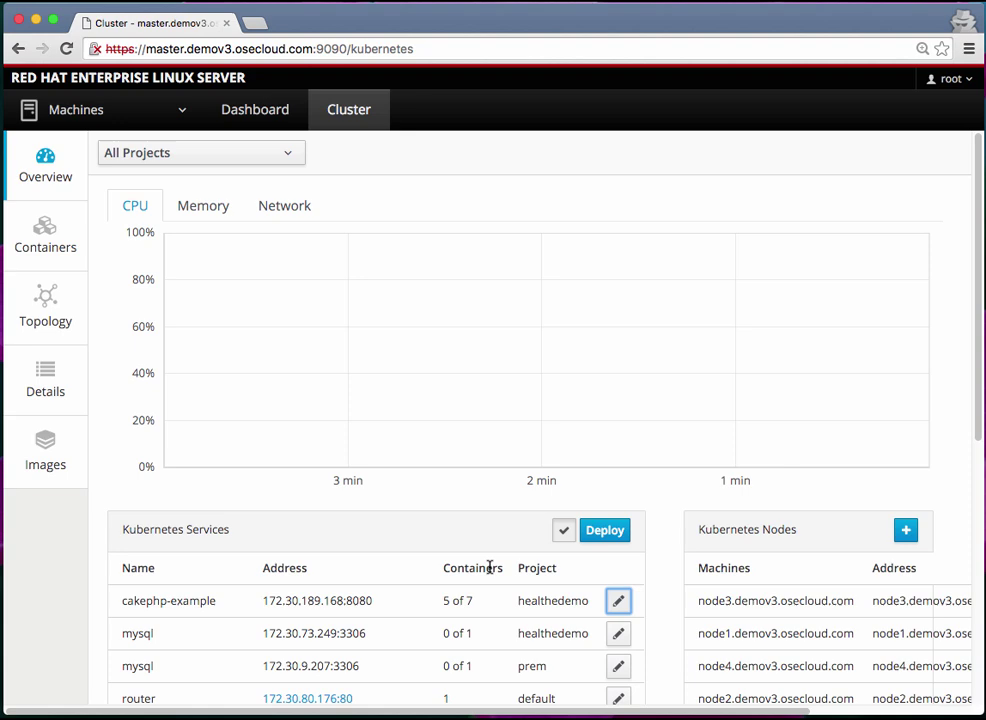
pyautogui.scroll(-5, 489, 567)
pyautogui.scroll(5, 487, 572)
# Scroll through the all-projects Containers list, then switch to the Topology graph
pyautogui.click(32, 240)
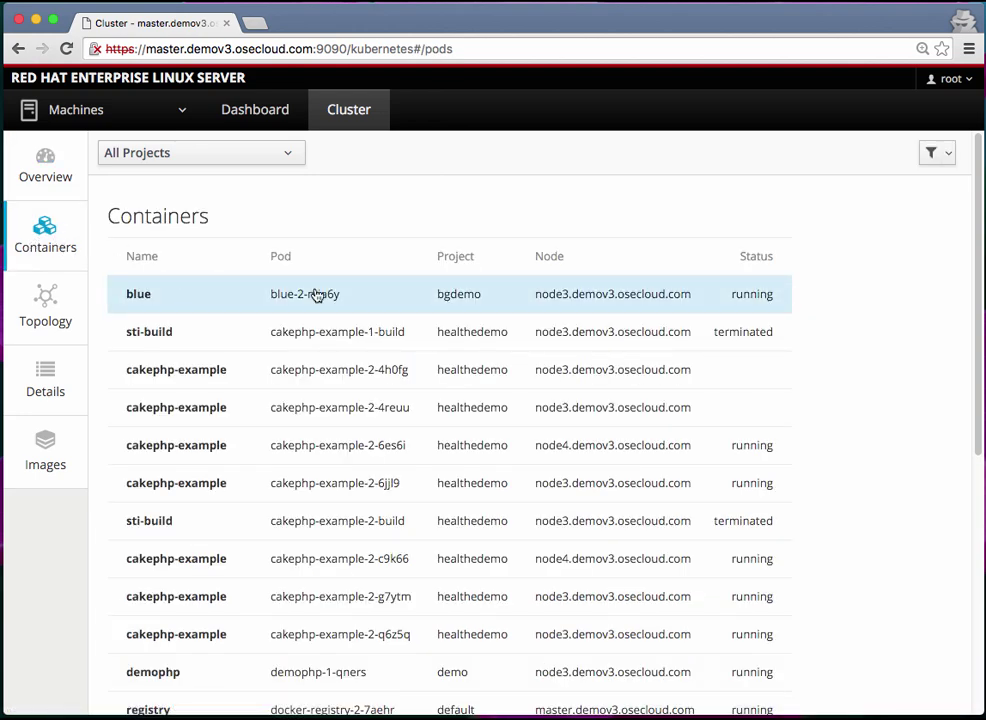
pyautogui.scroll(-3, 315, 295)
pyautogui.scroll(3, 315, 295)
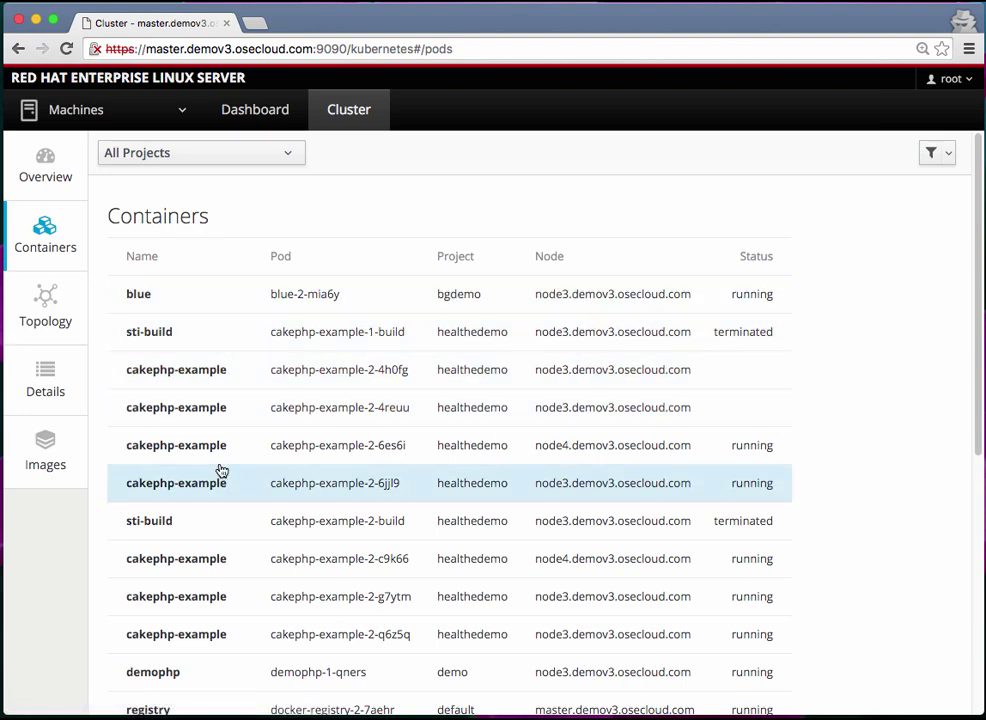
pyautogui.scroll(-5, 642, 550)
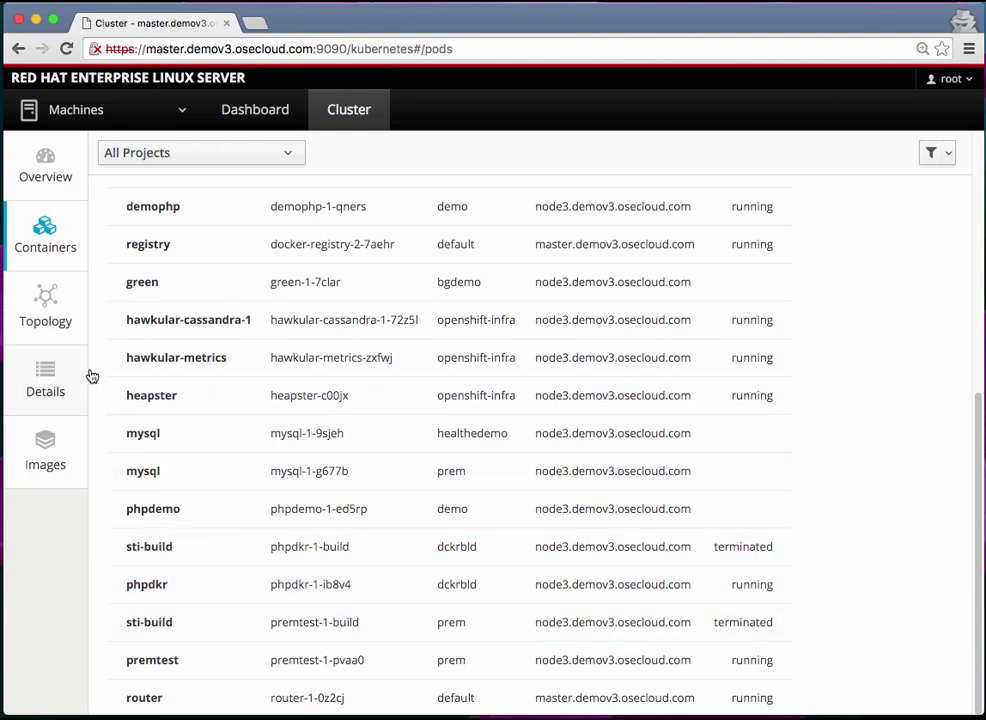
pyautogui.click(47, 320)
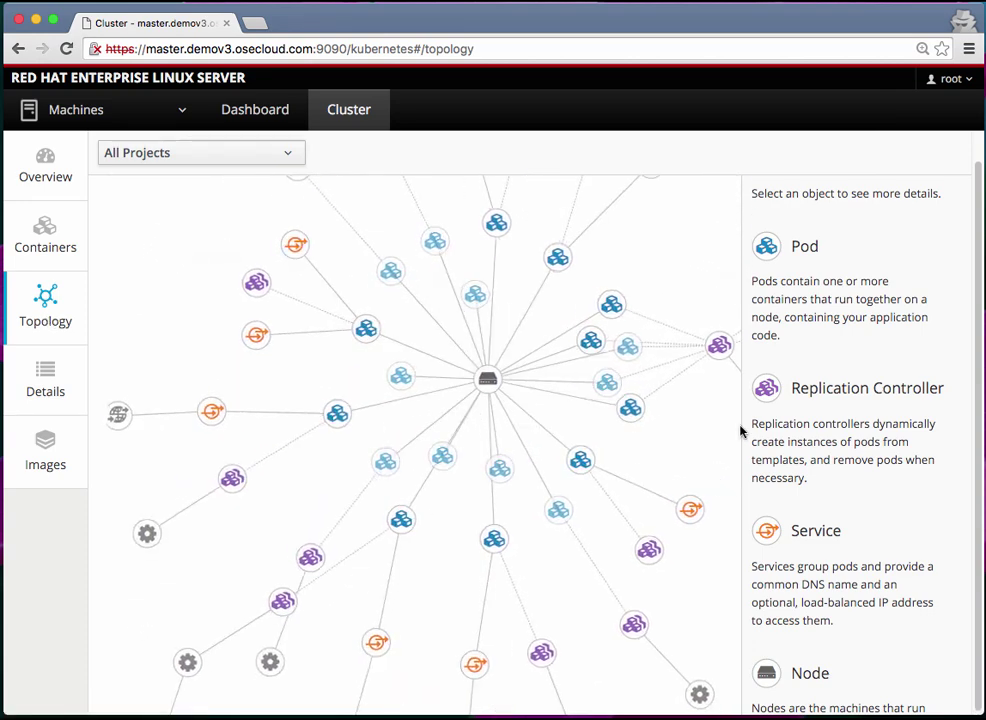
# Show details of the central host and hawkular-cassandra-1, then drag node4 lower in the graph
pyautogui.click(489, 379)
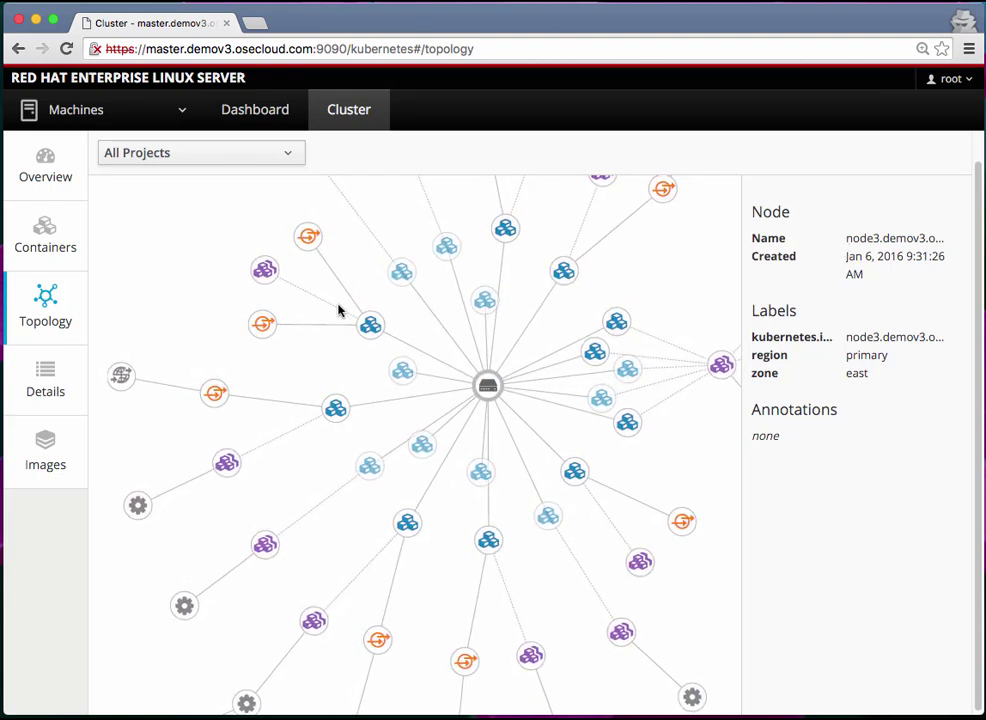
pyautogui.click(264, 271)
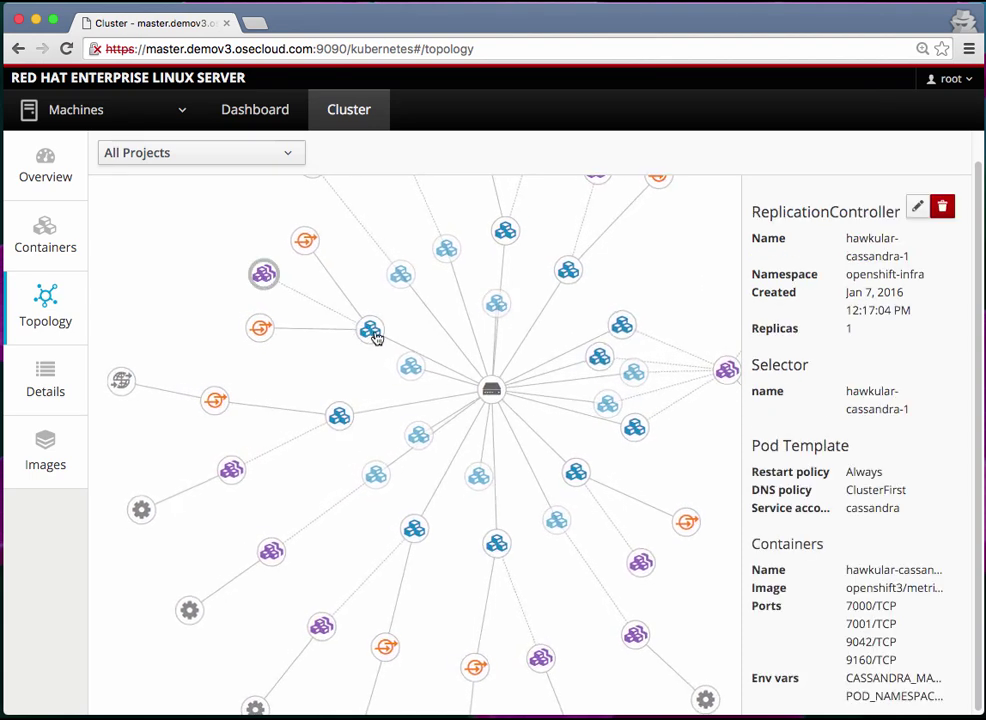
pyautogui.click(698, 194)
pyautogui.moveTo(698, 194); pyautogui.dragTo(647, 340)
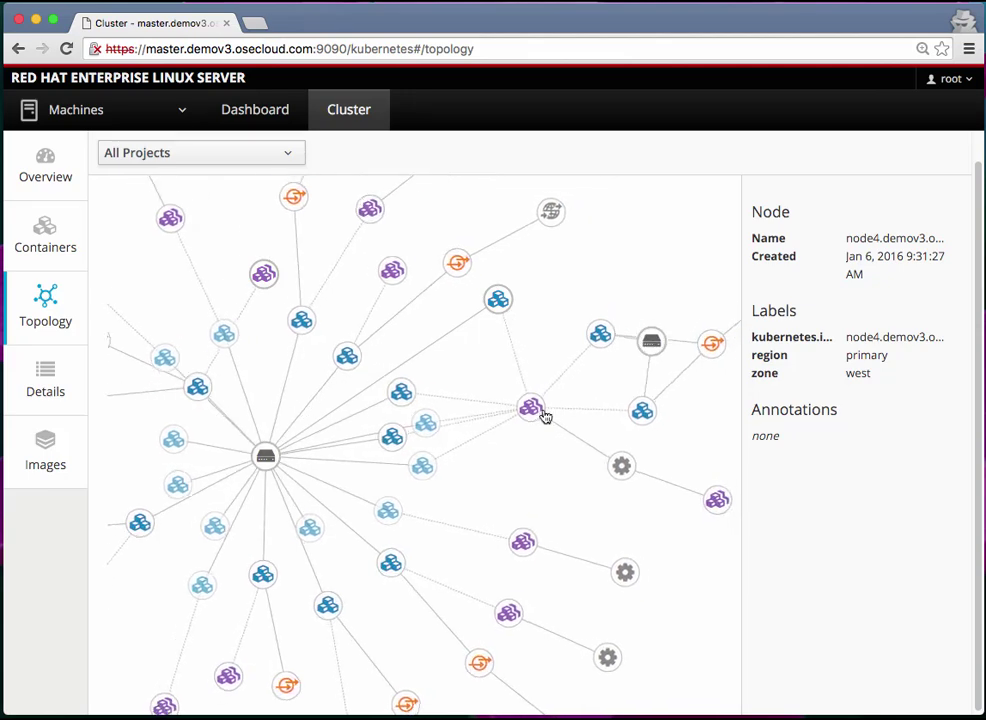
# Show cakephp-example-2's details, then reselect node4 to display its labels and annotations
pyautogui.click(533, 415)
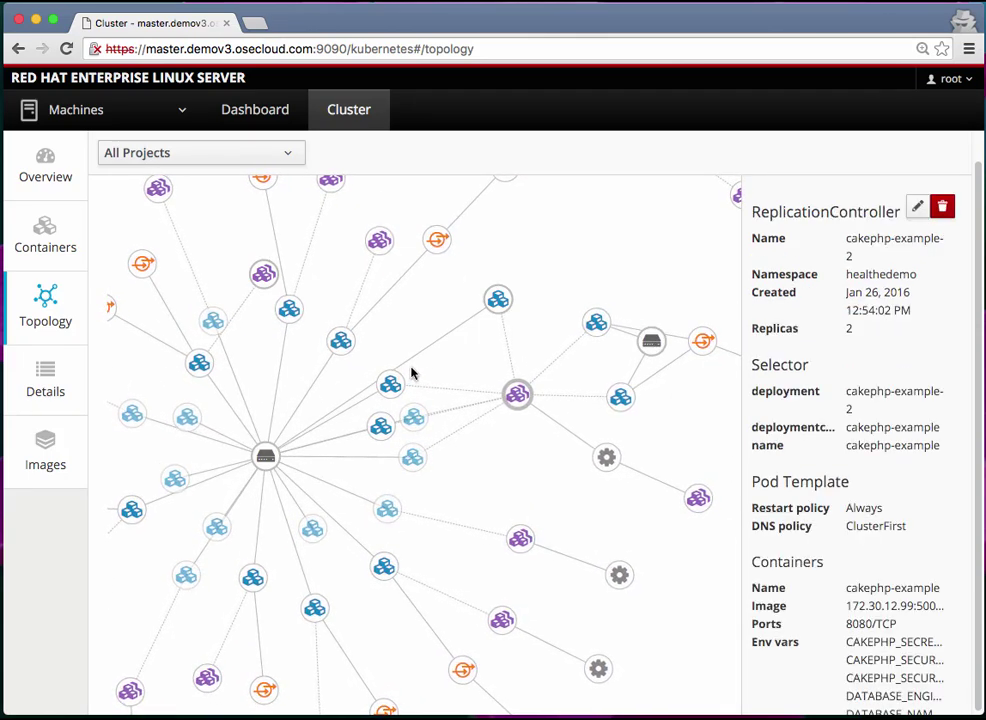
pyautogui.click(648, 341)
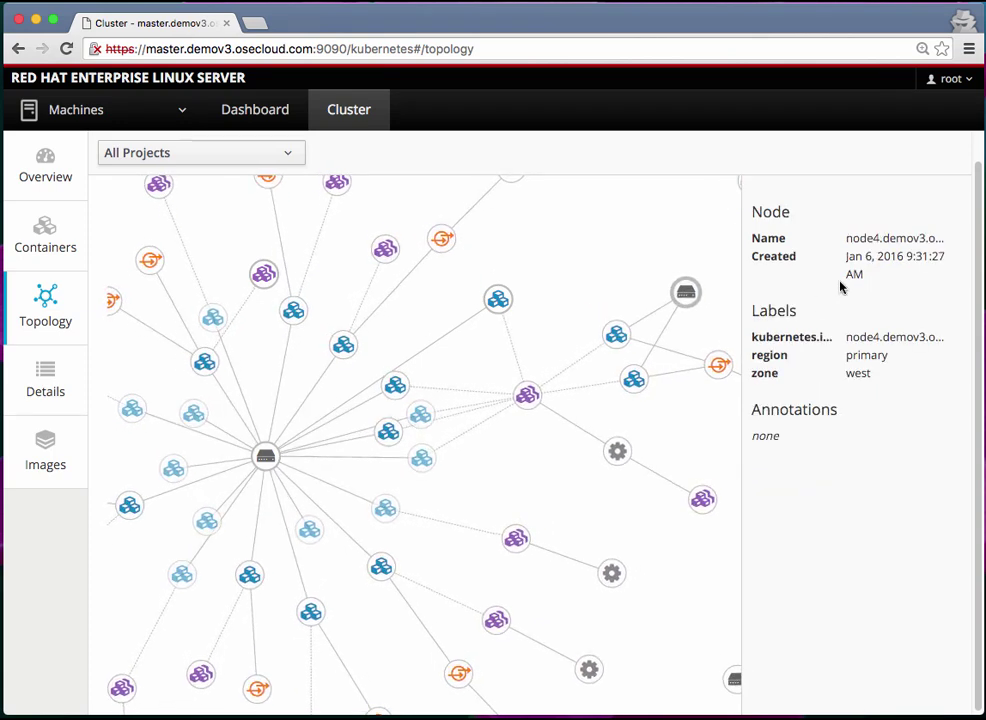
pyautogui.click(692, 296)
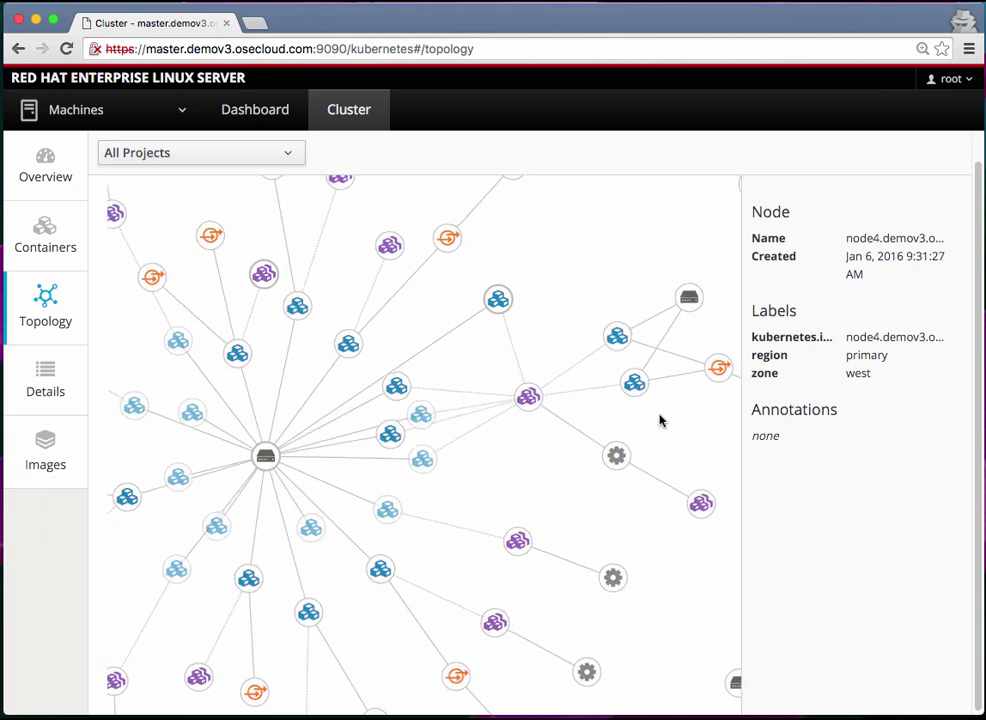
# Open cluster Details and scroll through nodes, services, routes, deployment configs and pods
pyautogui.click(53, 387)
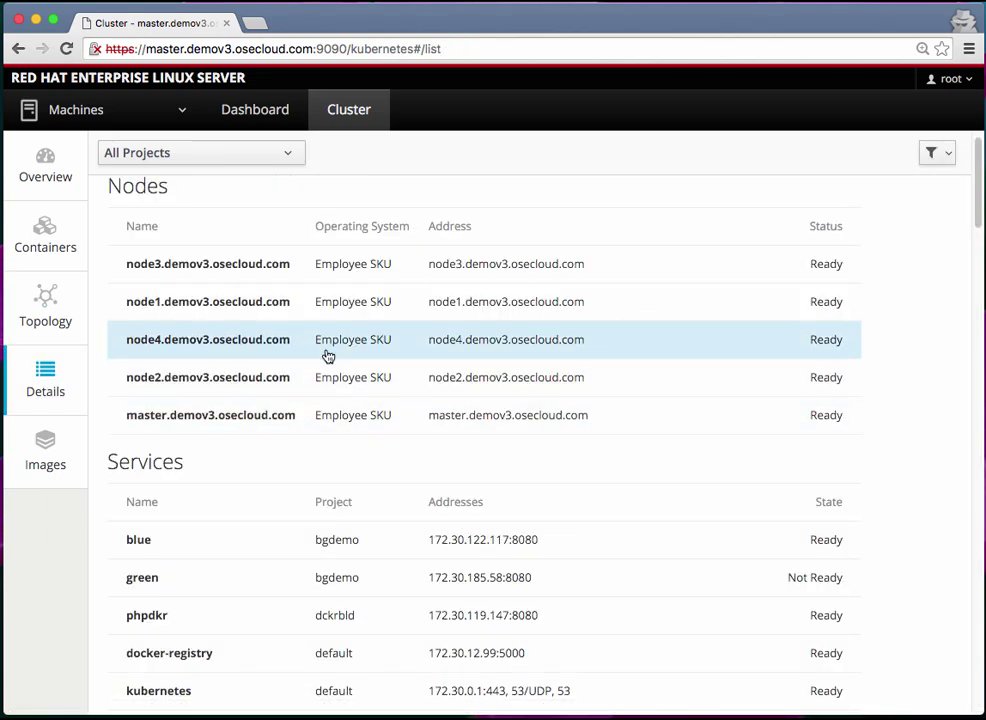
pyautogui.scroll(-5, 278, 313)
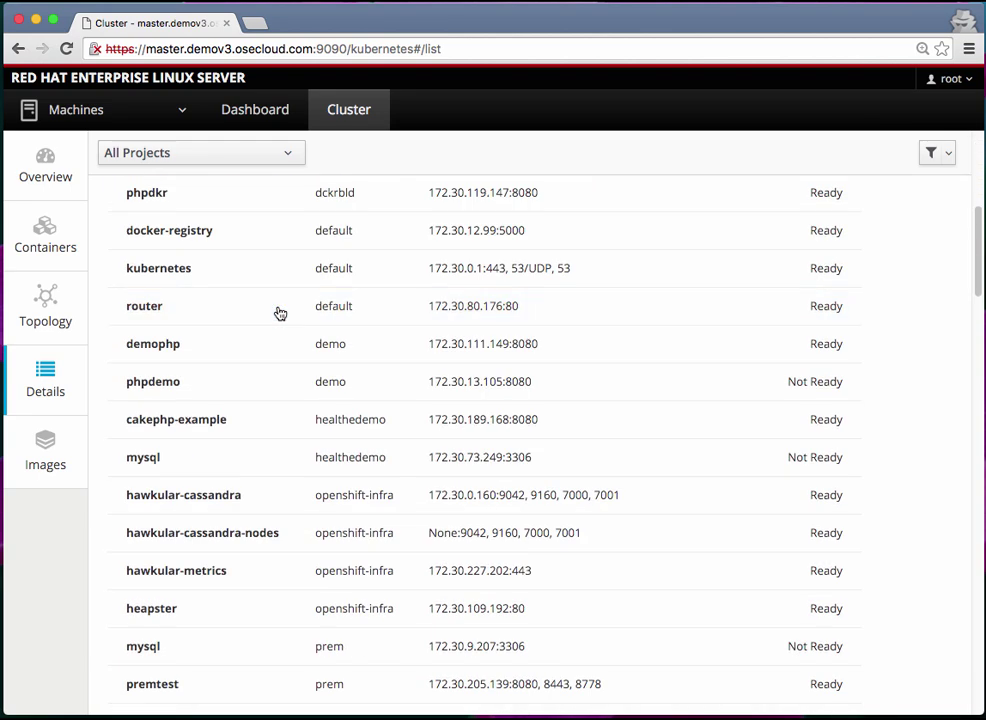
pyautogui.scroll(-4, 268, 342)
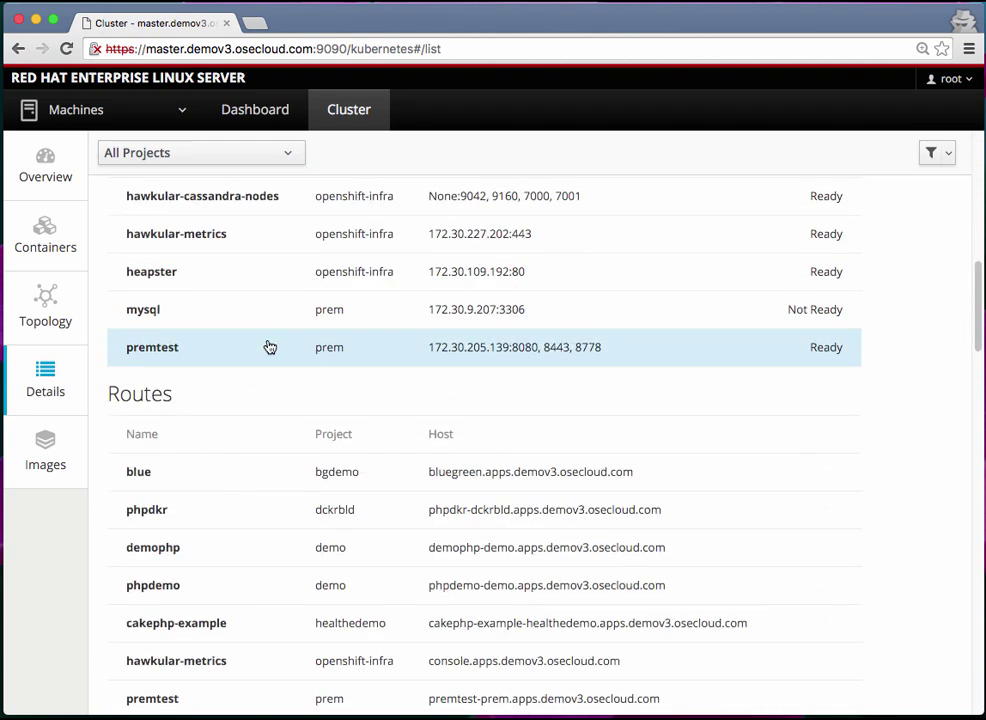
pyautogui.scroll(-3, 264, 310)
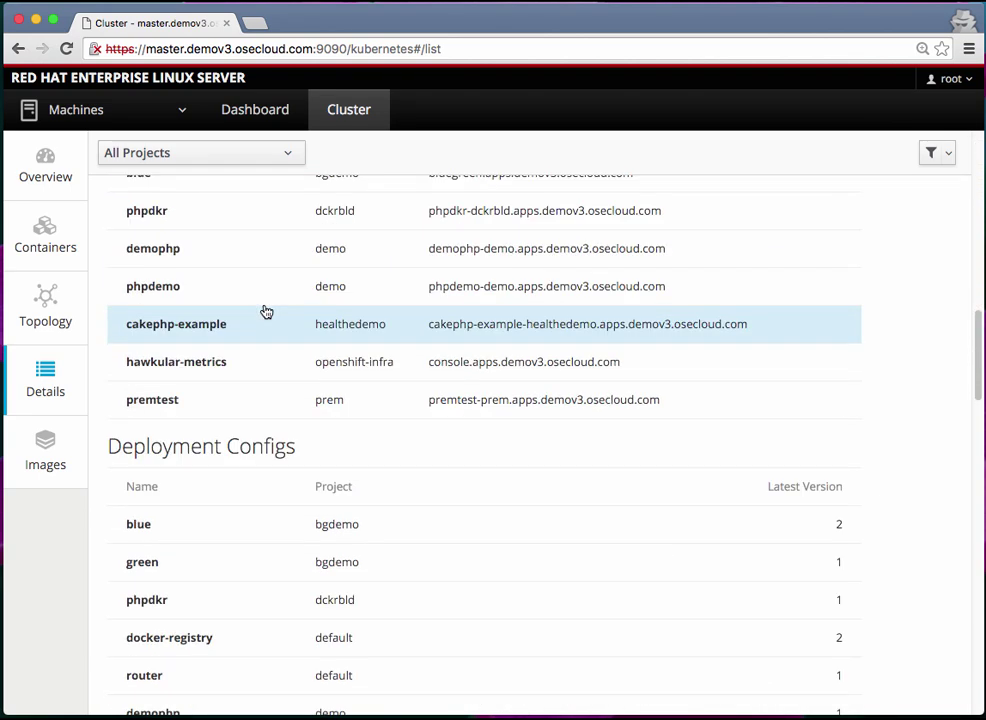
pyautogui.scroll(1, 240, 298)
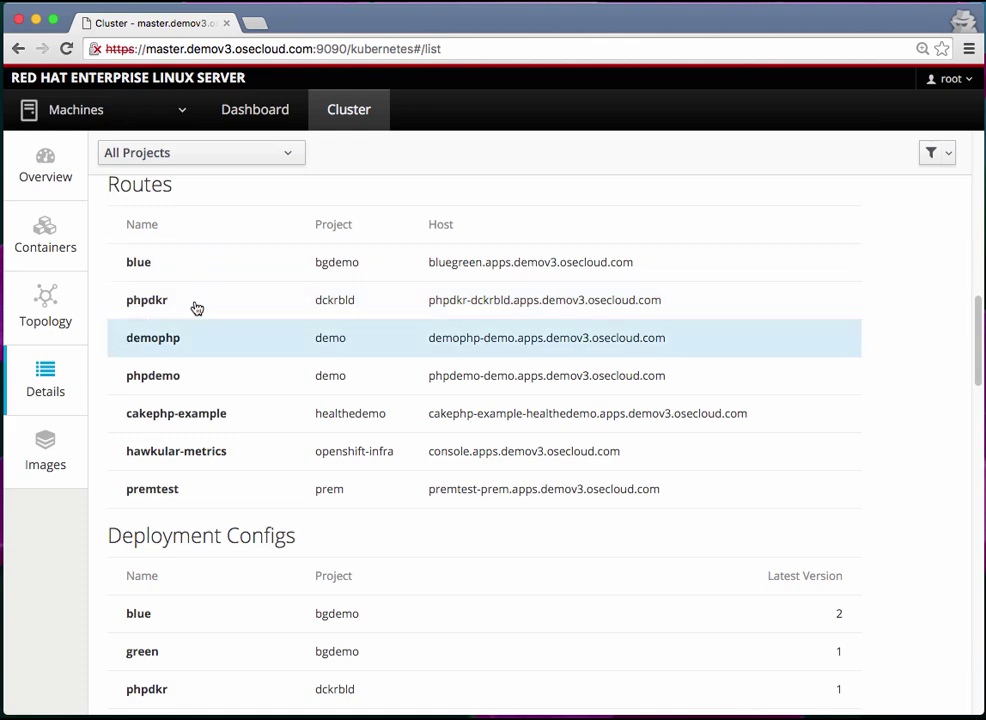
pyautogui.scroll(-5, 224, 522)
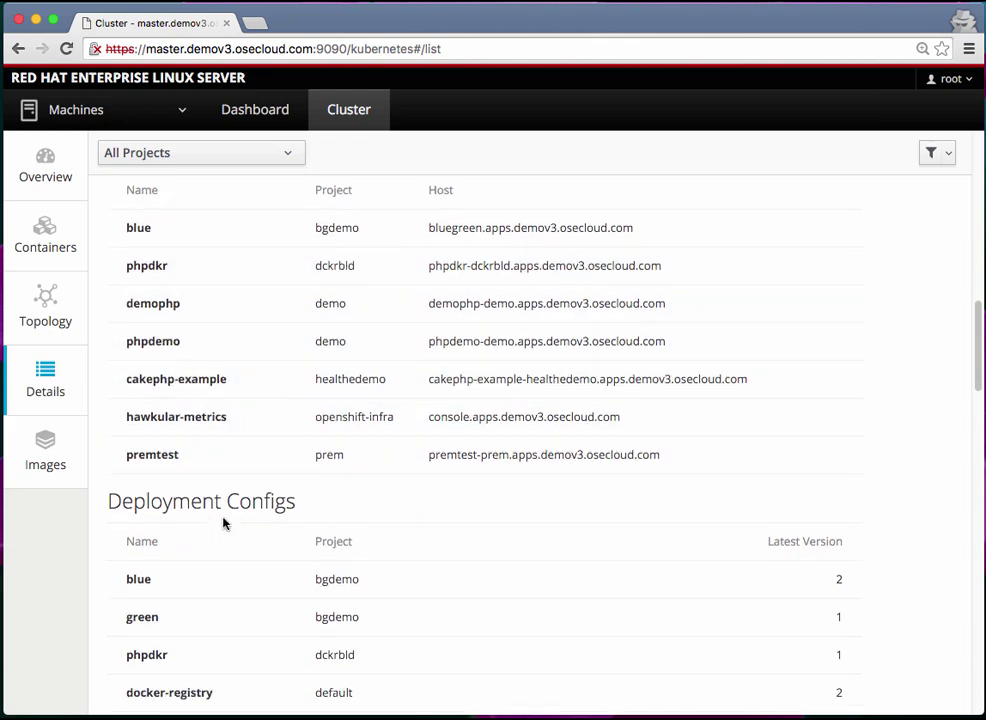
pyautogui.scroll(2, 220, 400)
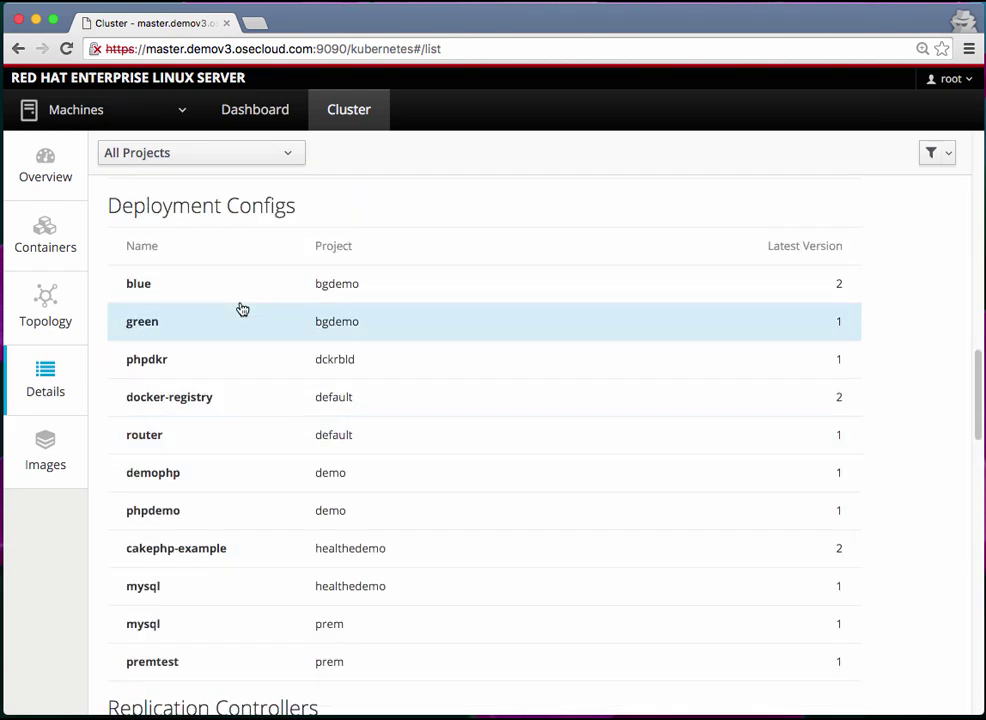
pyautogui.scroll(-7, 411, 398)
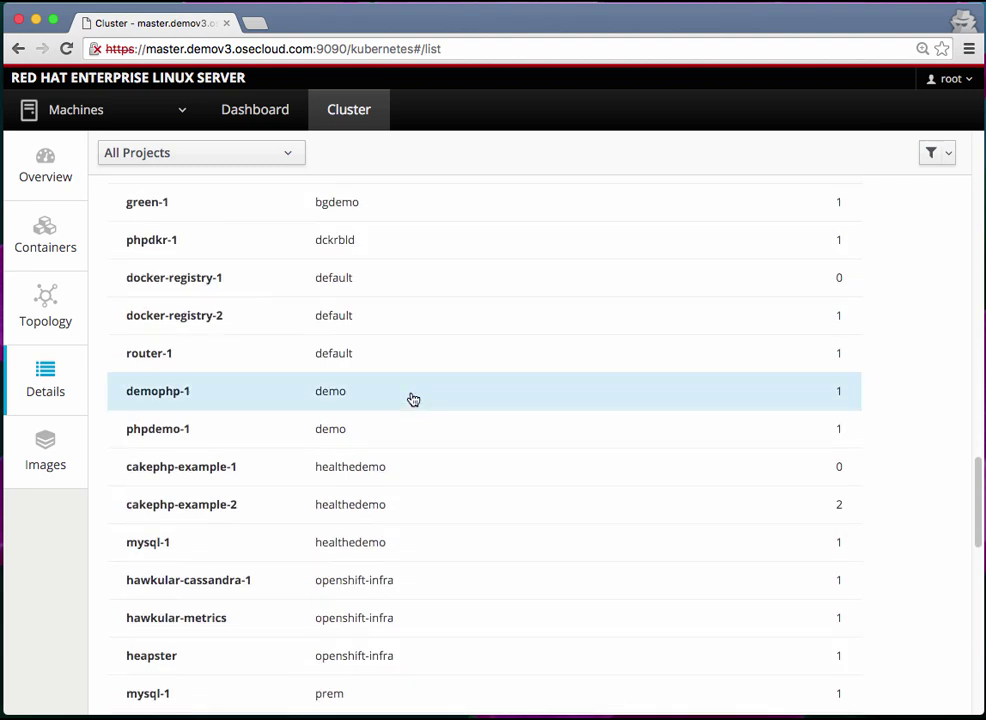
pyautogui.scroll(3, 412, 399)
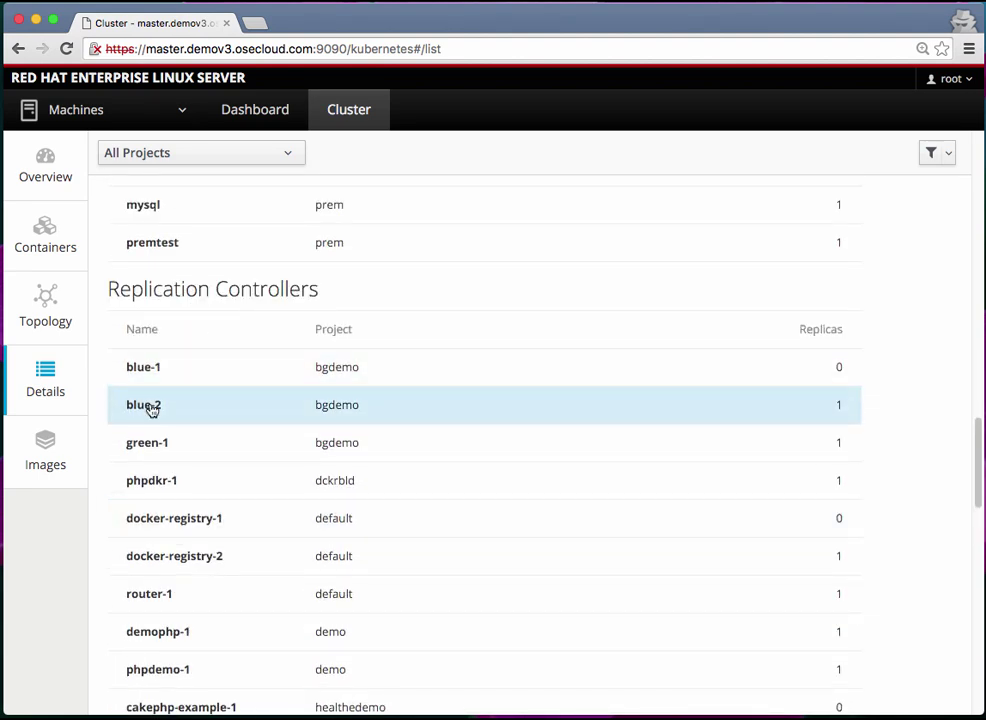
pyautogui.scroll(-3, 839, 528)
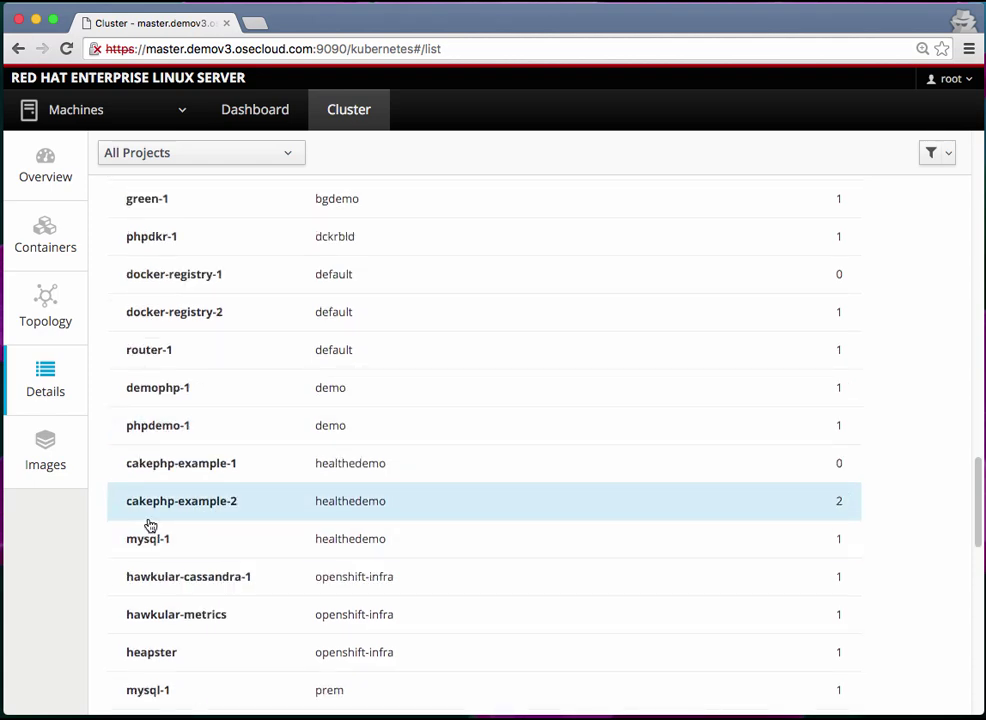
pyautogui.scroll(-12, 150, 527)
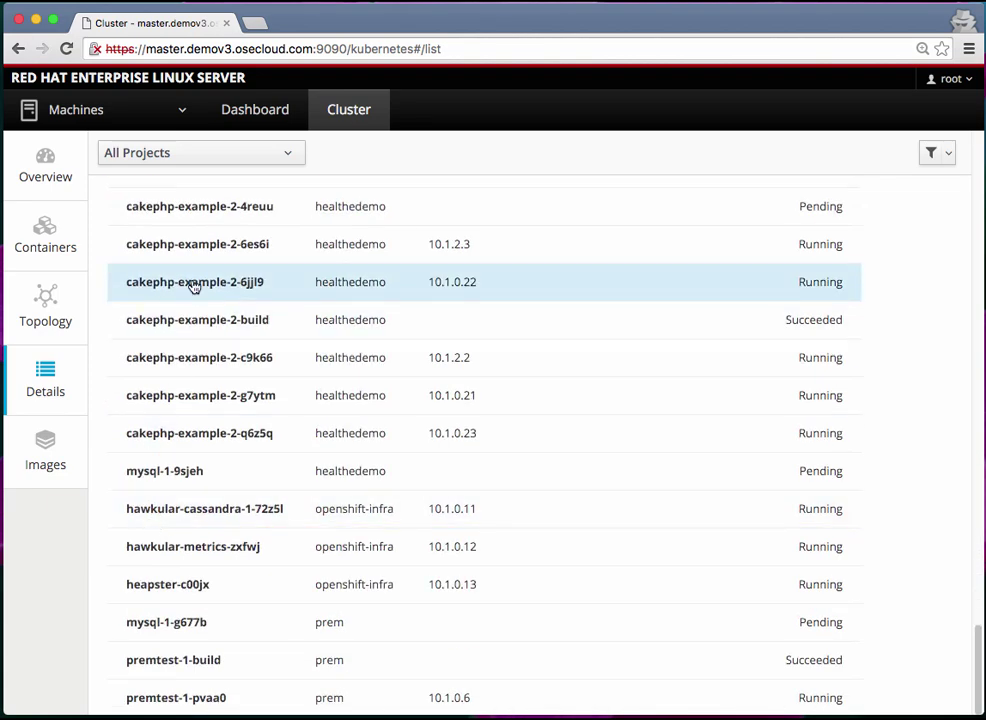
# Open and dismiss the All Projects filter unchanged, then go to Images
pyautogui.click(185, 156)
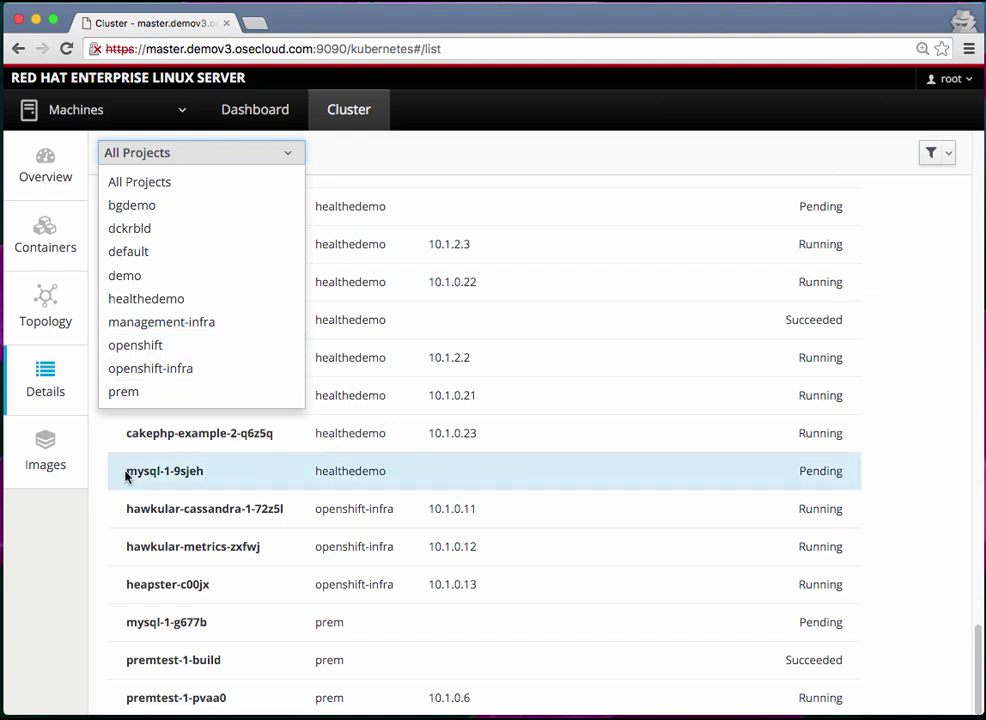
pyautogui.click(48, 638)
pyautogui.click(44, 437)
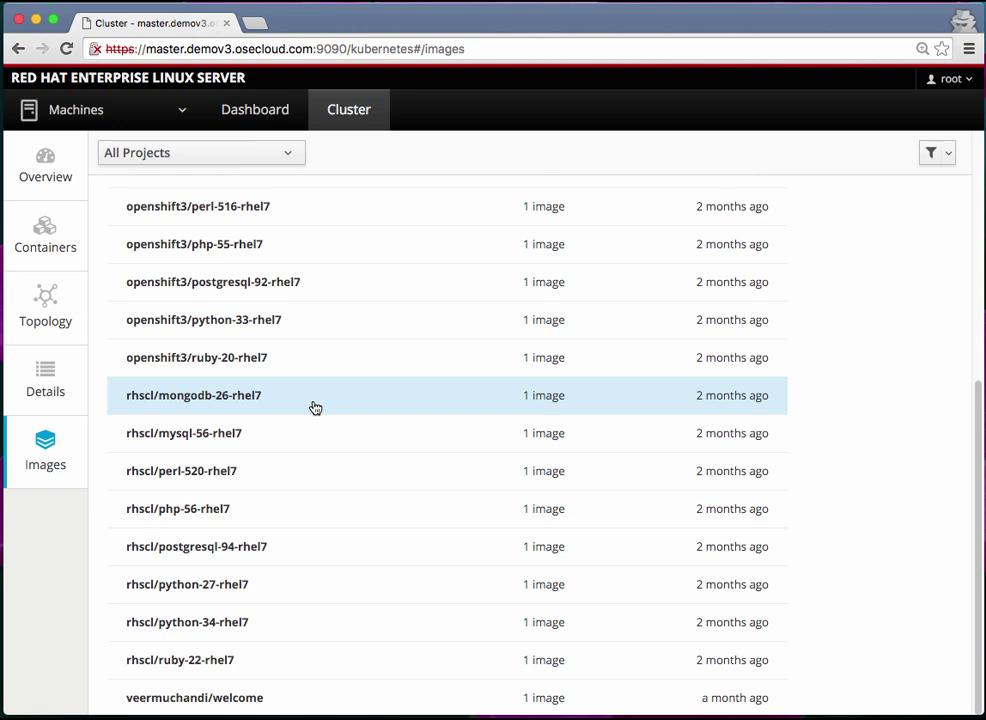
# Expand the veermuchandi/welcome image, select its sha256 tag, and return to the list top
pyautogui.scroll(5, 313, 407)
pyautogui.scroll(-2, 313, 407)
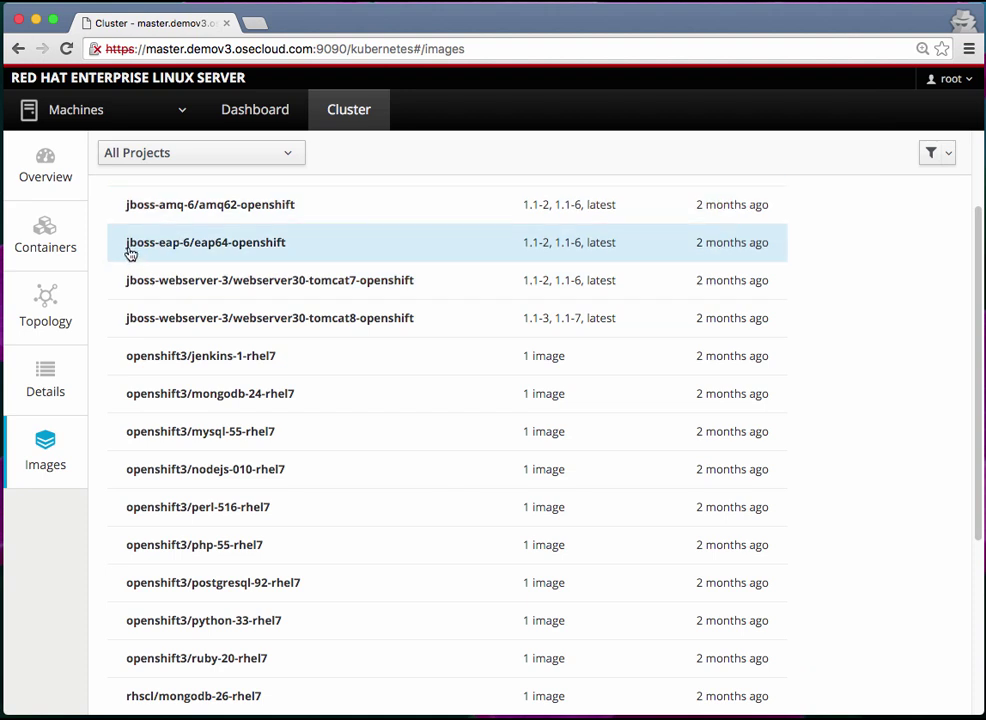
pyautogui.scroll(-4, 160, 500)
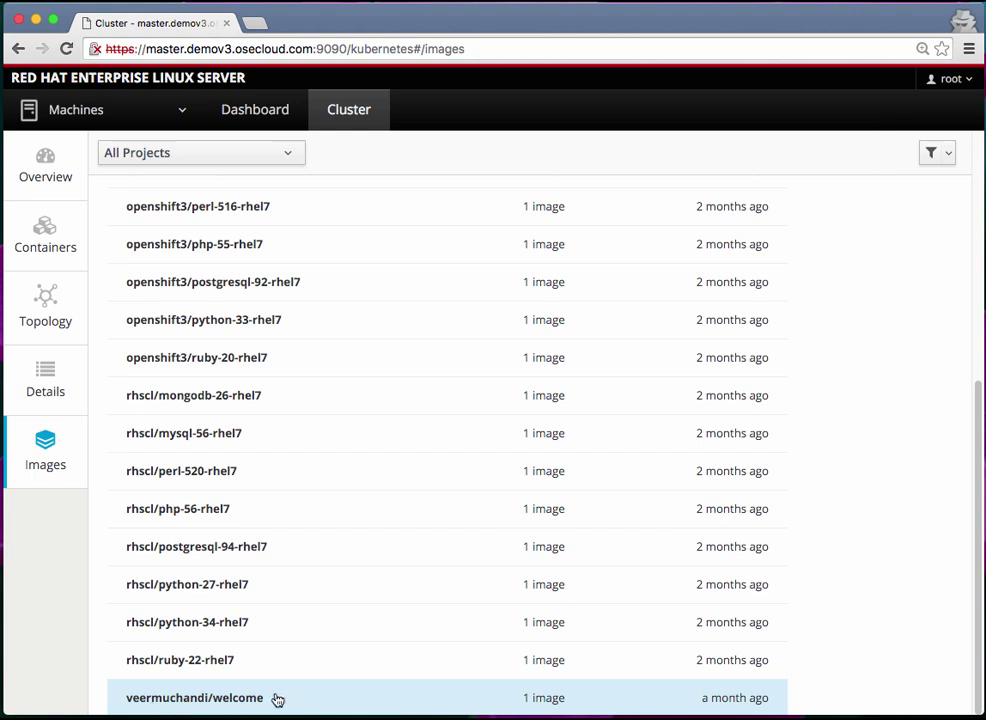
pyautogui.click(403, 703)
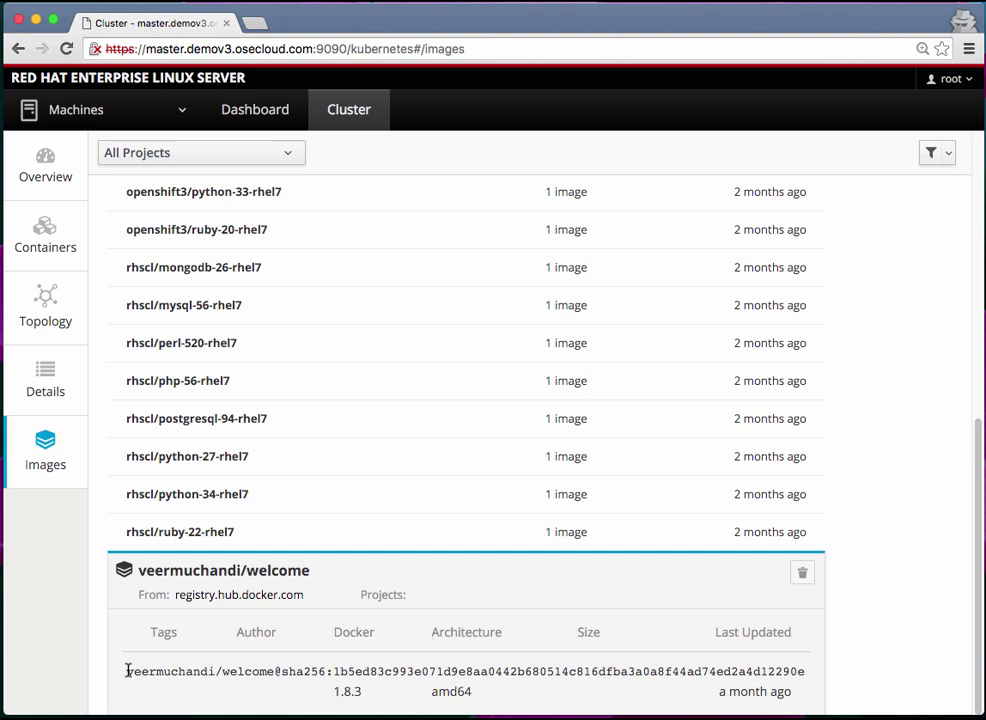
pyautogui.moveTo(127, 671); pyautogui.dragTo(810, 674)
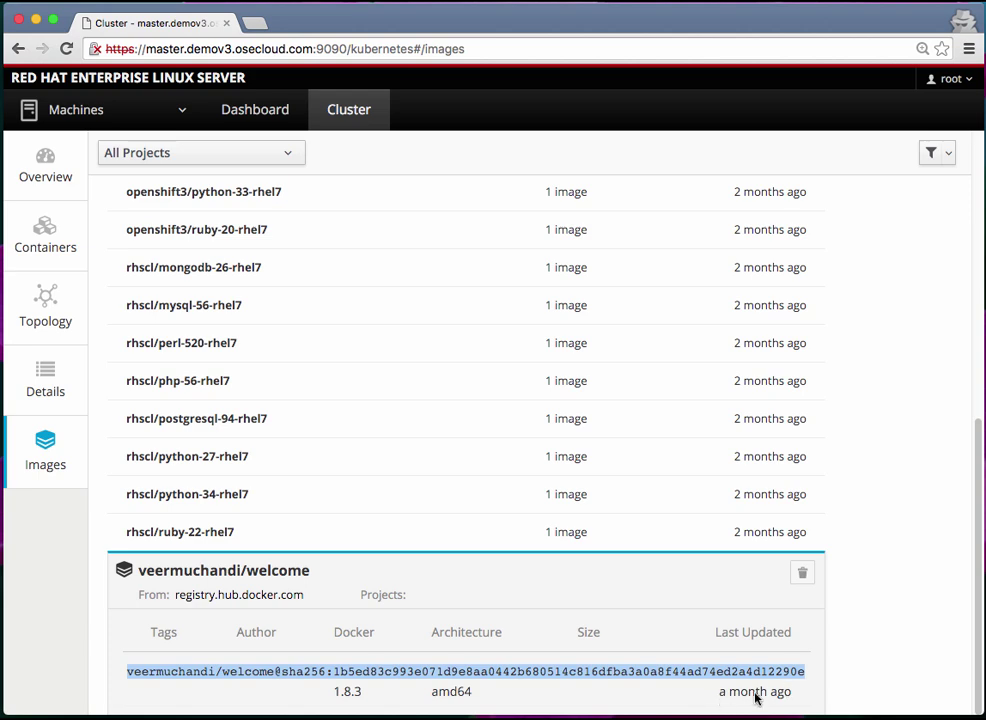
pyautogui.scroll(6, 222, 407)
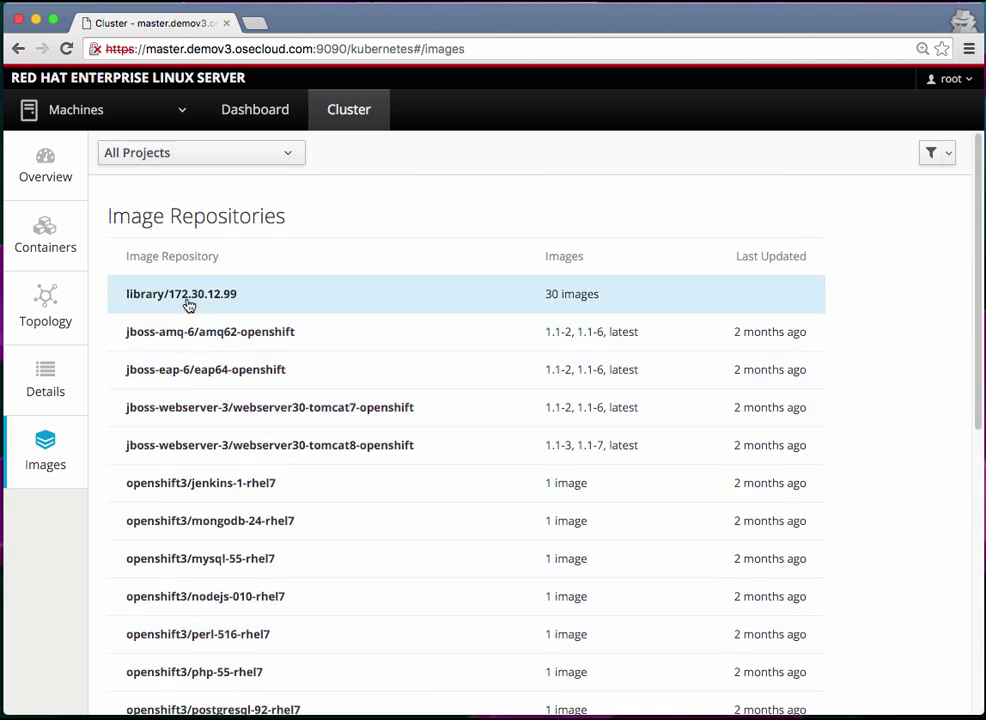
# Expand library/172.30.12.99 and select its first sha256 image tag lines
pyautogui.click(189, 305)
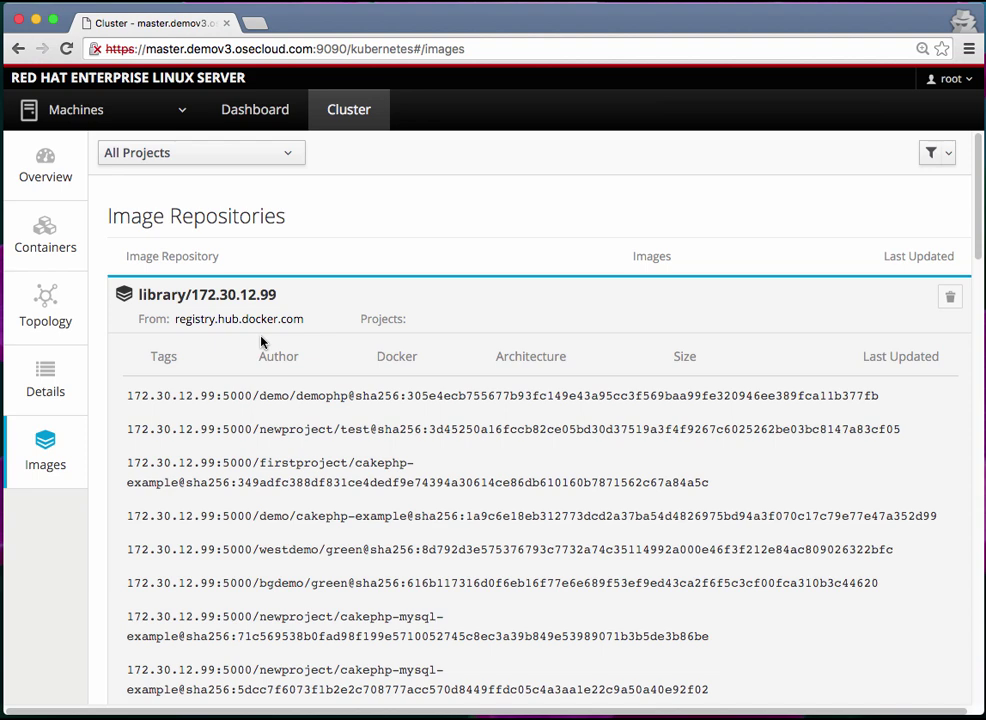
pyautogui.scroll(-3, 261, 342)
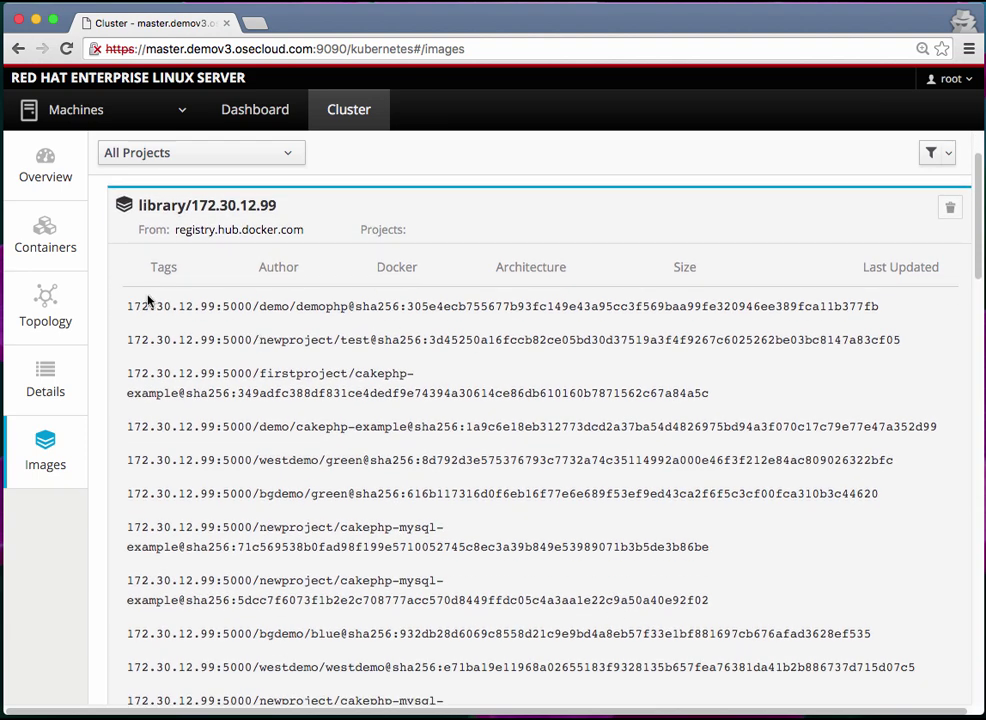
pyautogui.moveTo(130, 306); pyautogui.dragTo(392, 577)
pyautogui.scroll(-10, 385, 575)
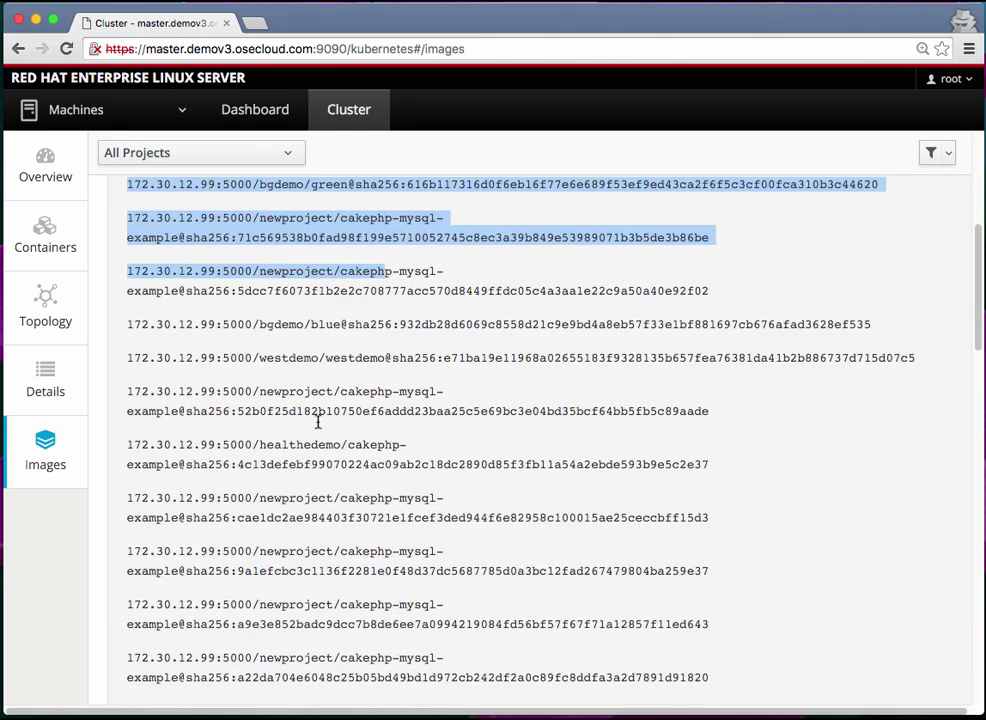
pyautogui.scroll(-11, 425, 429)
pyautogui.scroll(15, 334, 431)
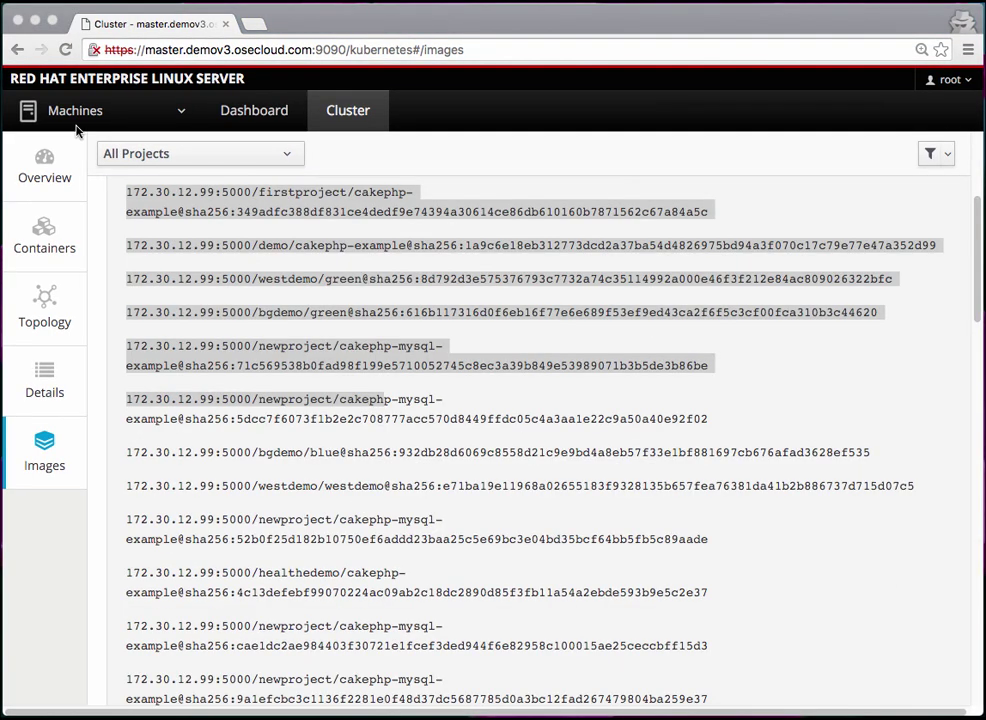
pyautogui.click(75, 121)
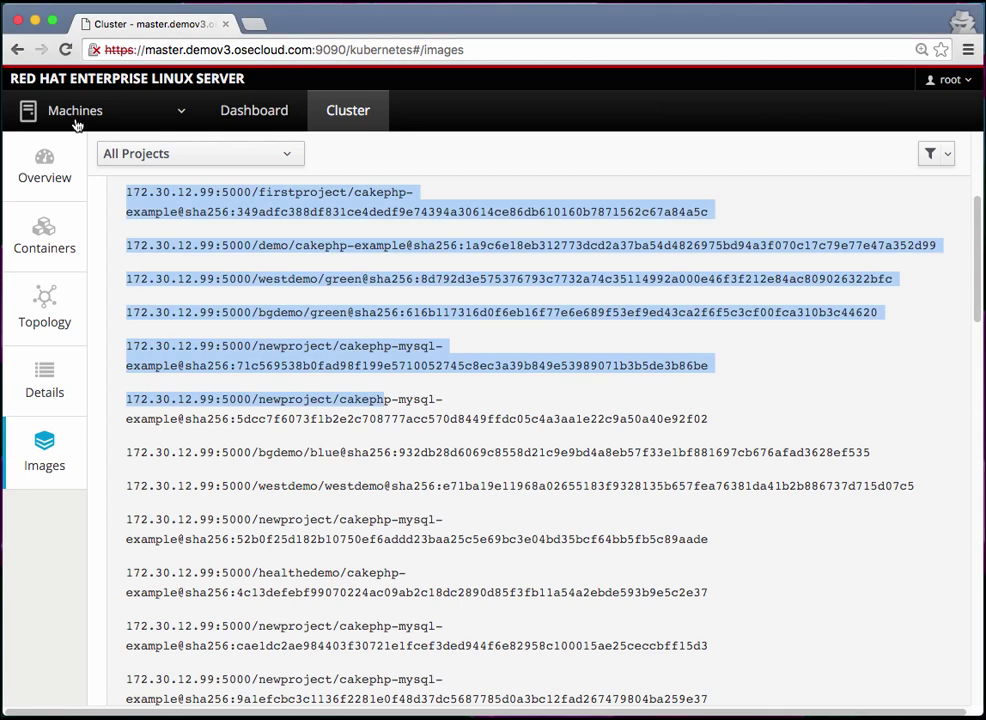
# Switch to the master machine, scroll through its System graphs, then go to Services
pyautogui.click(82, 120)
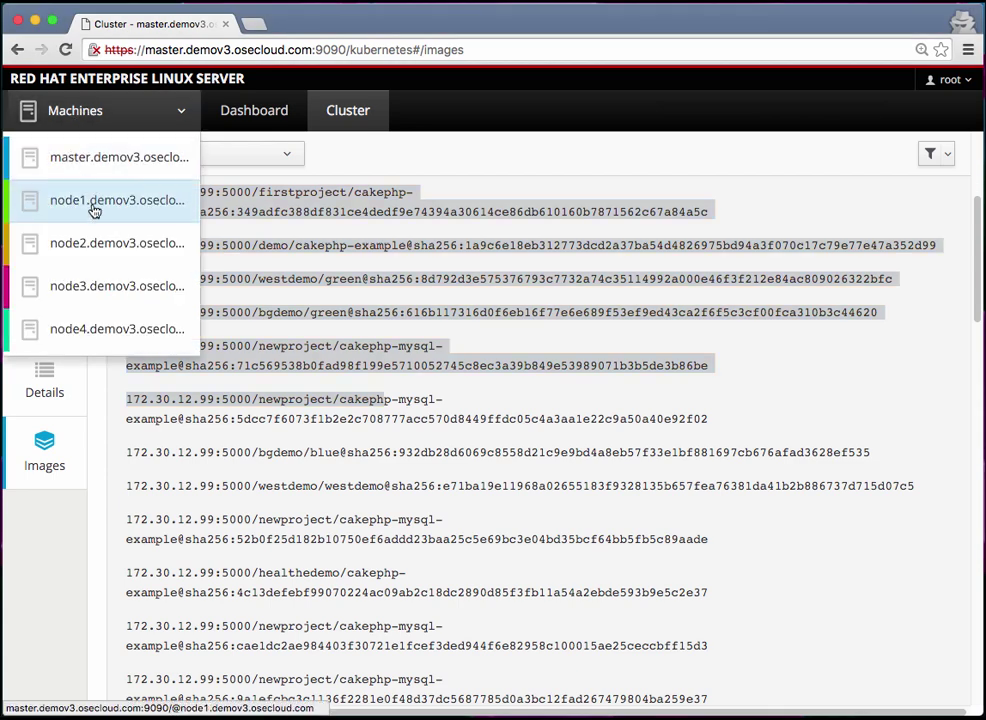
pyautogui.click(83, 161)
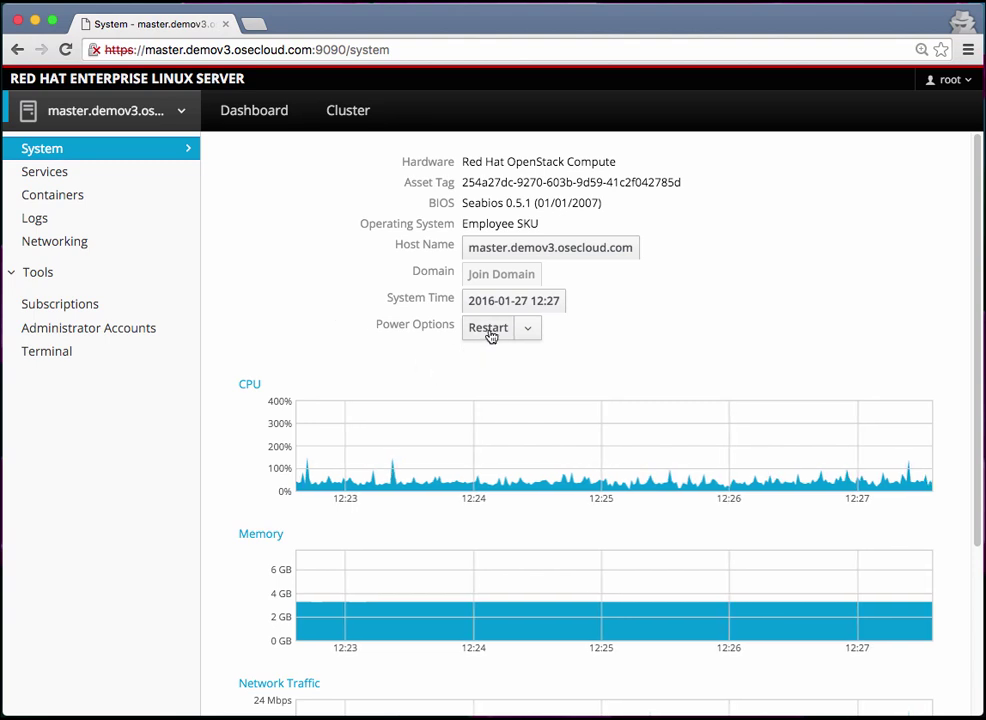
pyautogui.scroll(-5, 323, 354)
pyautogui.scroll(3, 323, 354)
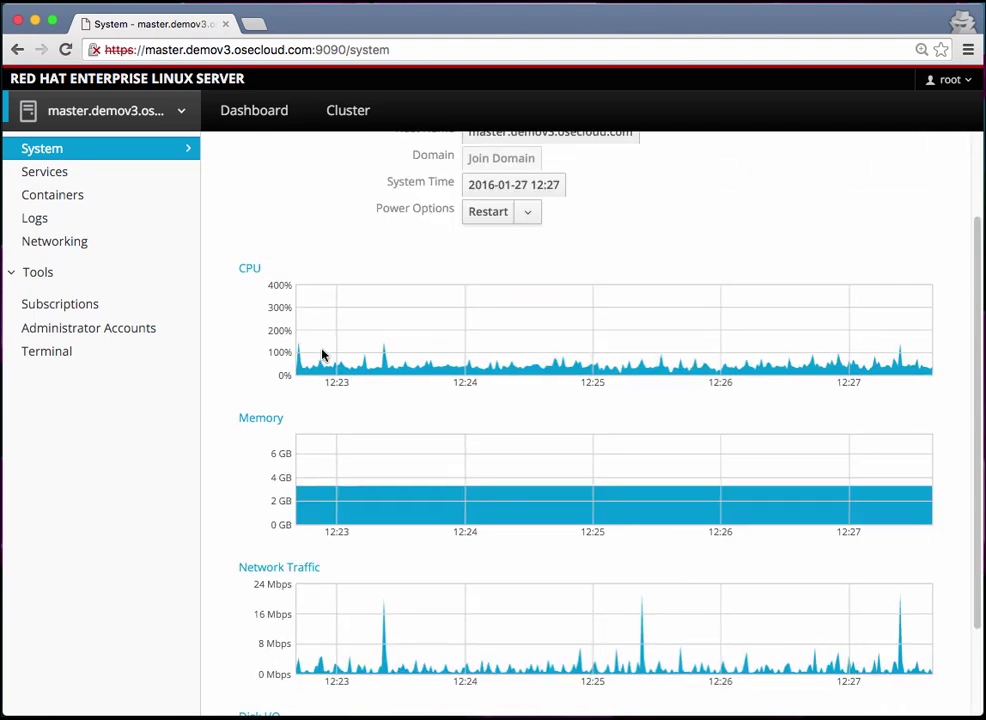
pyautogui.scroll(-1, 323, 354)
pyautogui.scroll(-3, 330, 491)
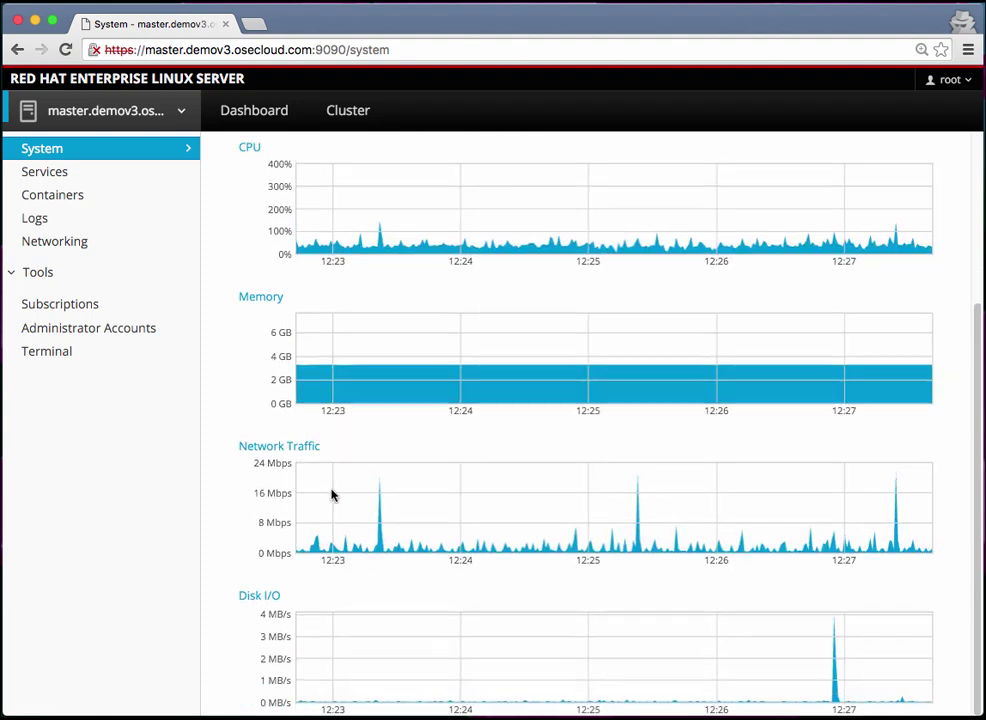
pyautogui.scroll(3, 330, 491)
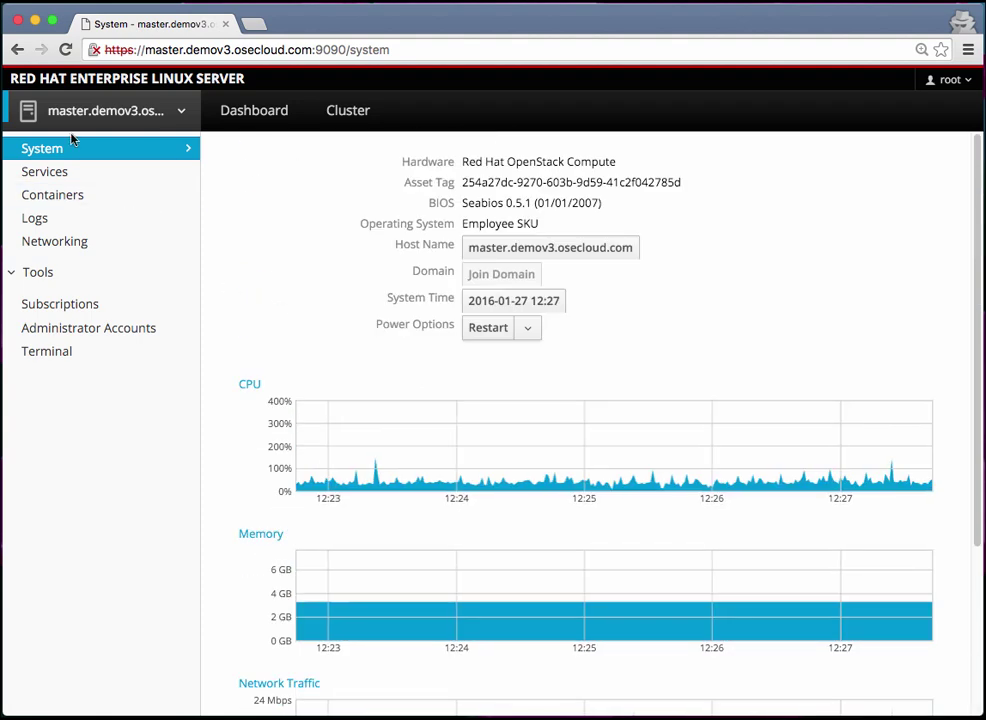
pyautogui.click(52, 178)
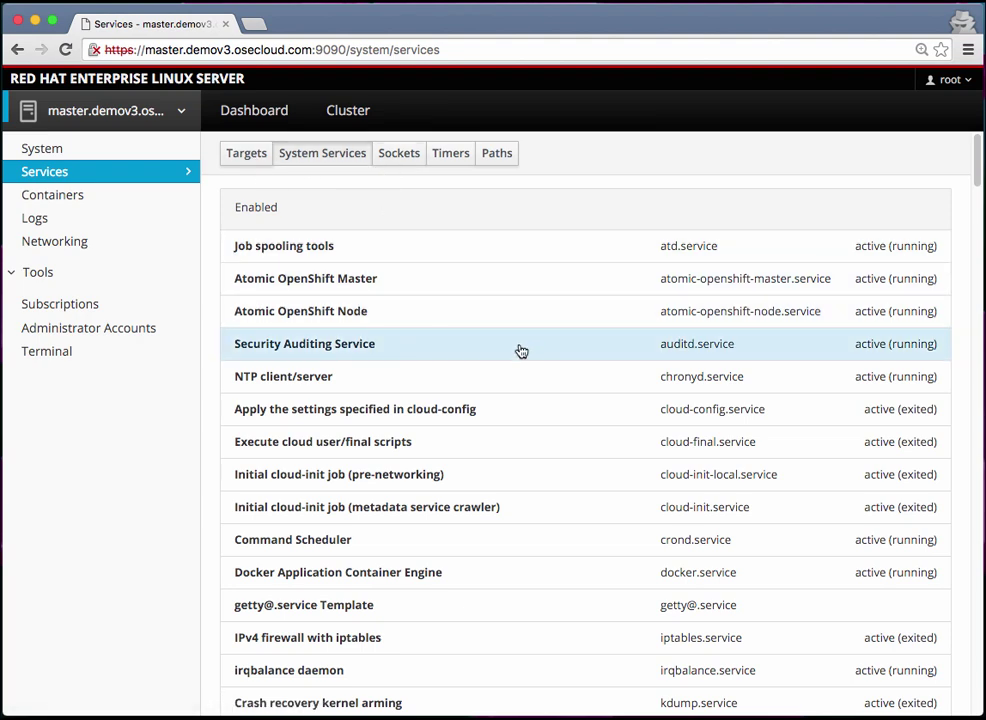
# Switch the service list through Sockets, Timers and Paths, ending on Targets
pyautogui.scroll(-1, 520, 349)
pyautogui.scroll(-3, 520, 351)
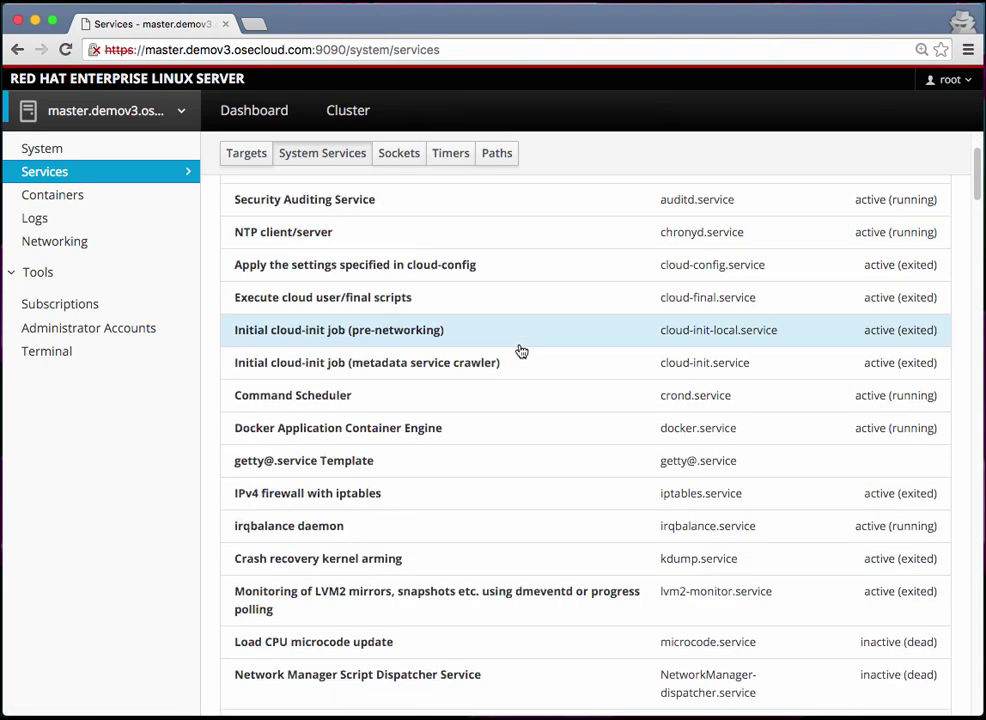
pyautogui.scroll(4, 520, 351)
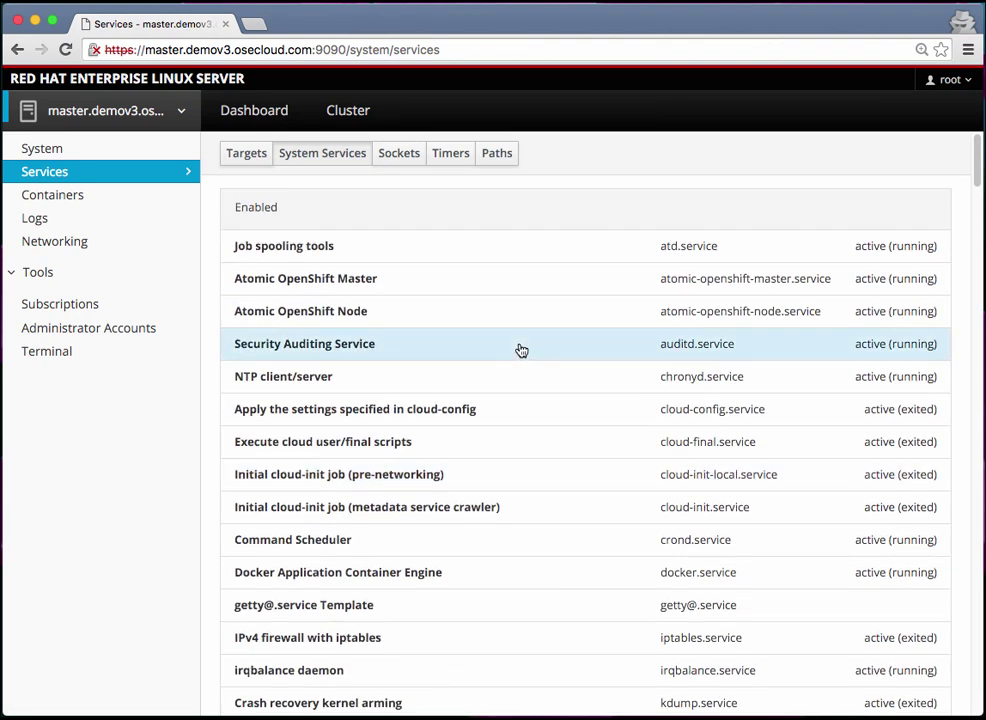
pyautogui.click(399, 160)
pyautogui.click(460, 160)
pyautogui.click(501, 156)
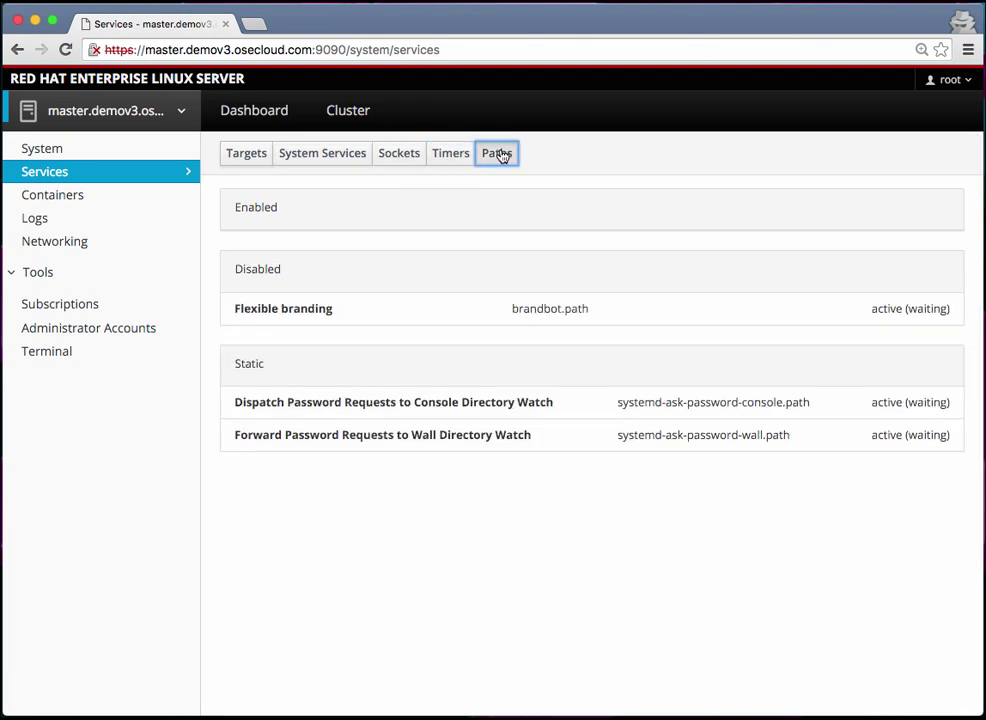
pyautogui.click(234, 156)
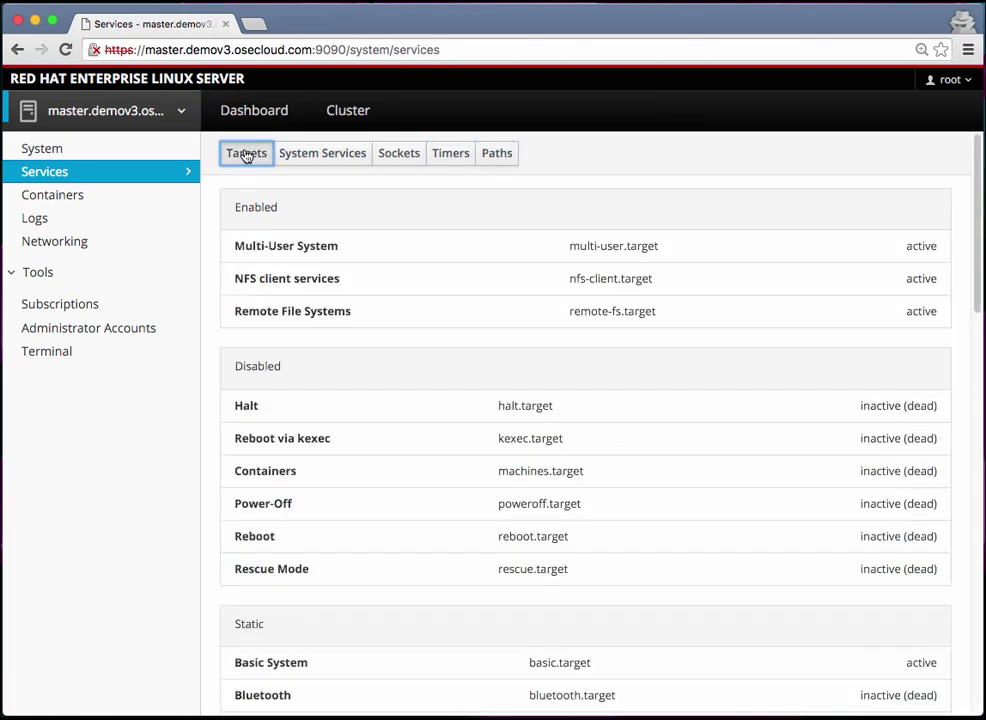
# Open the master's Containers page and scroll to Storage space (2.447 of 12.9 GB) and Images
pyautogui.click(55, 195)
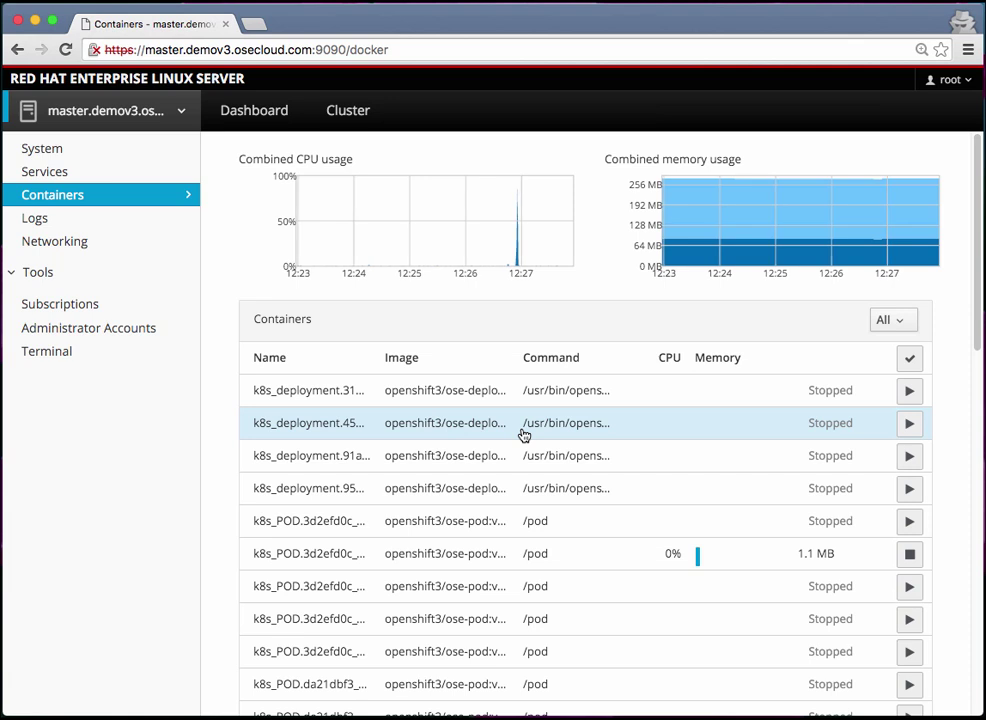
pyautogui.scroll(-1, 530, 420)
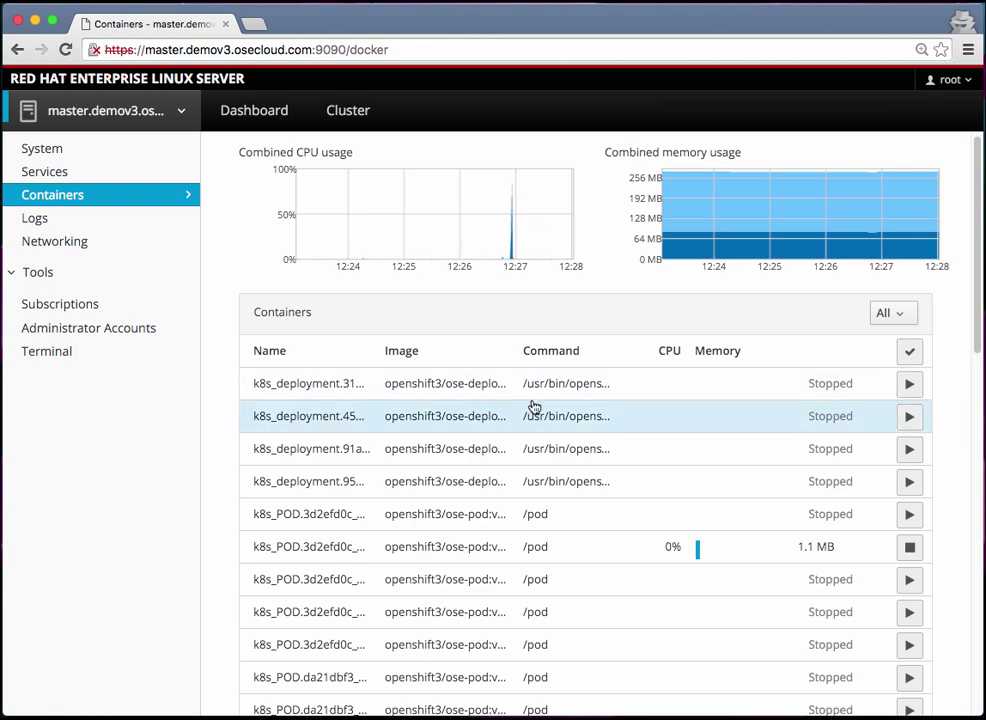
pyautogui.scroll(-5, 529, 420)
pyautogui.scroll(-8, 529, 421)
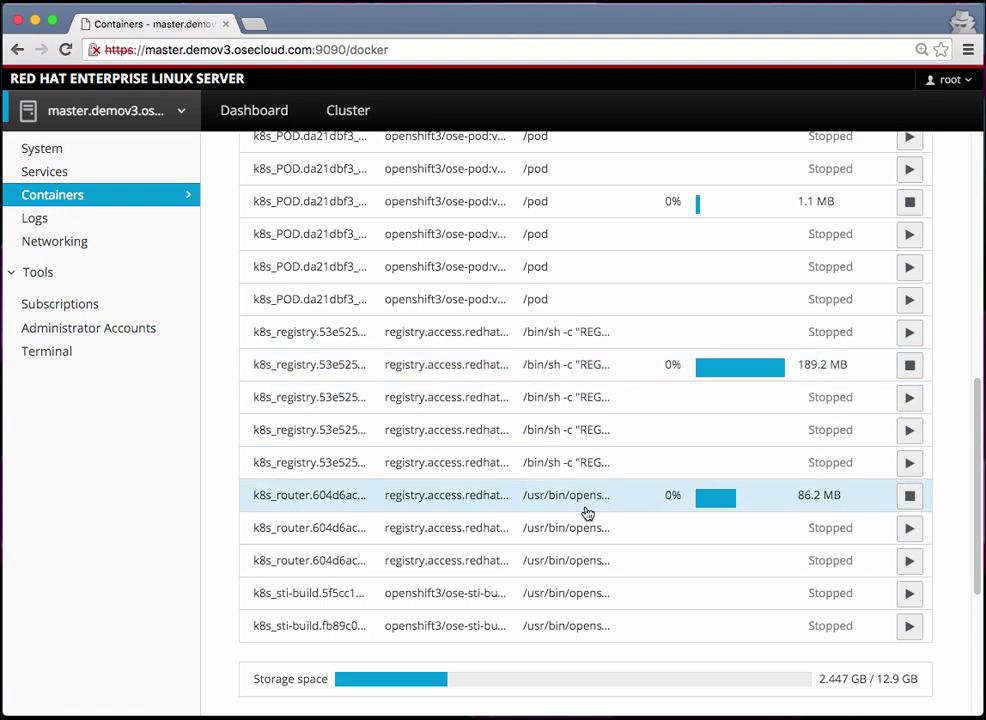
pyautogui.scroll(-5, 588, 513)
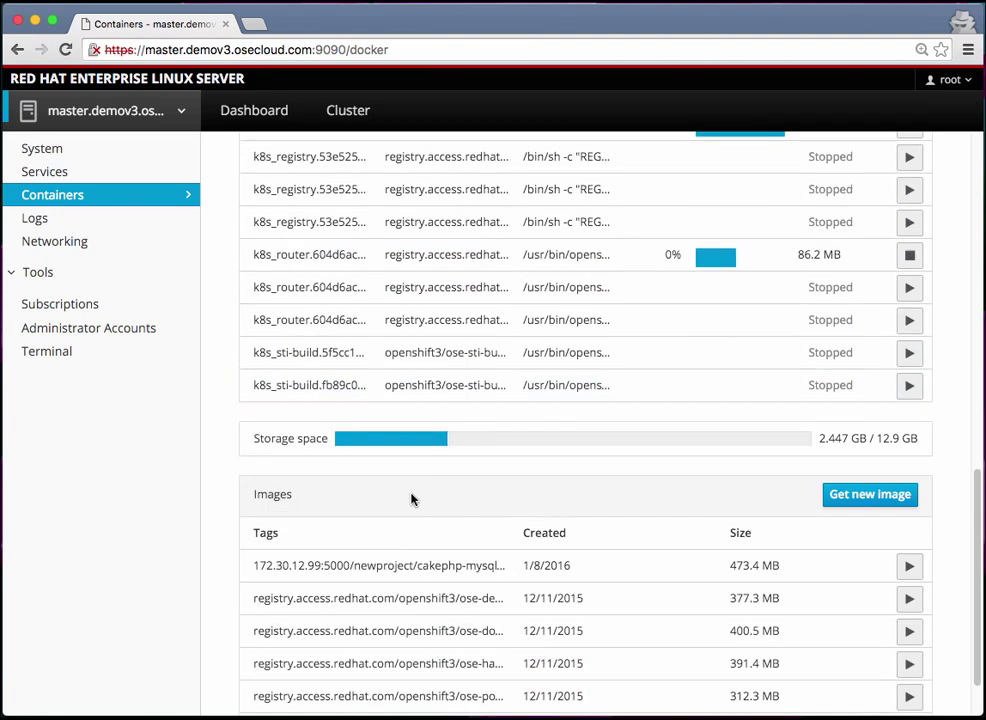
pyautogui.scroll(-2, 415, 505)
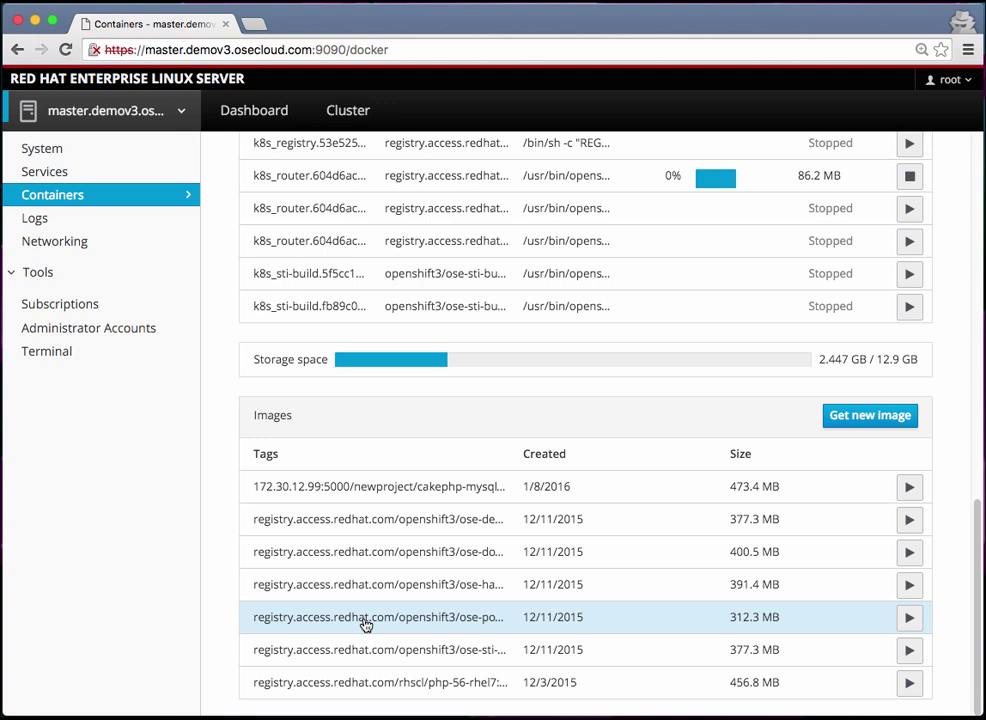
# Open the system logs and filter them to warnings, then to errors only
pyautogui.click(35, 218)
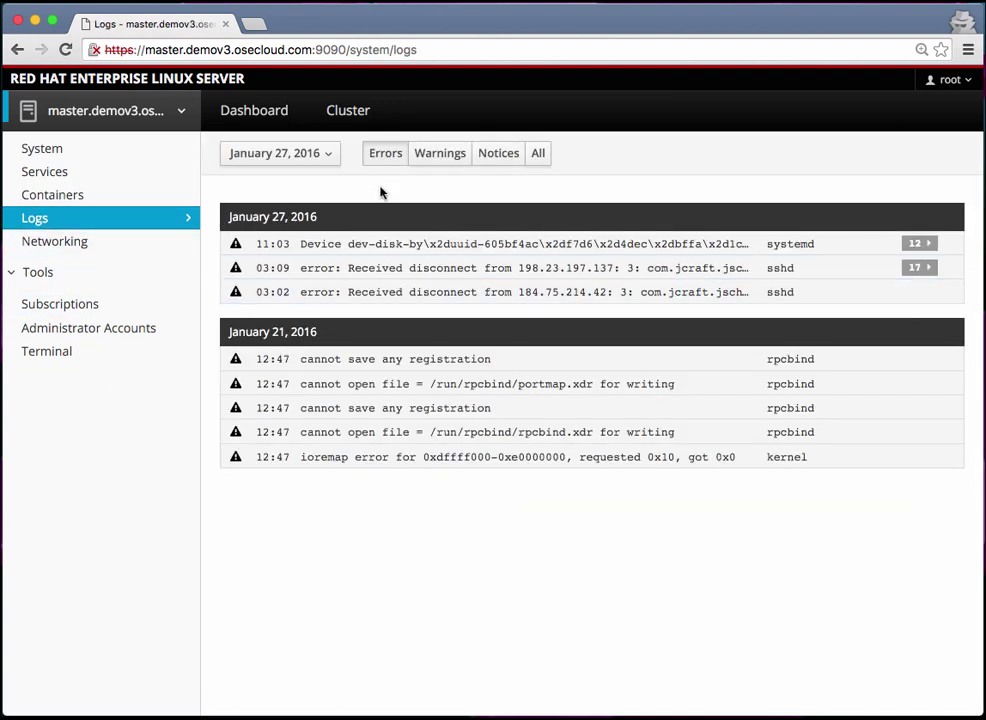
pyautogui.click(442, 155)
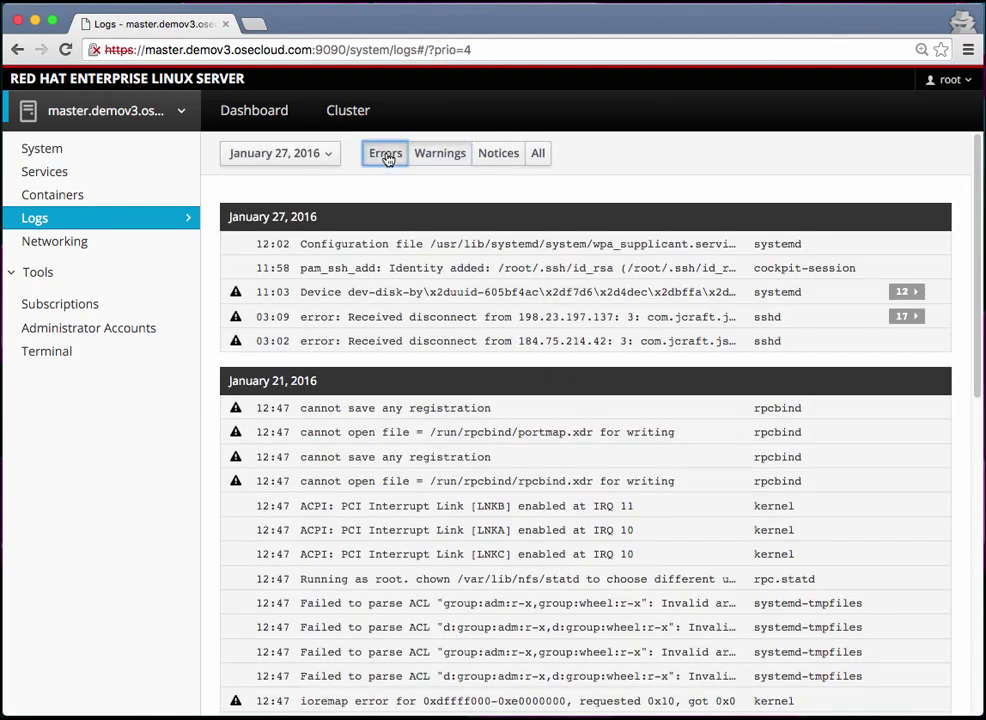
pyautogui.click(386, 156)
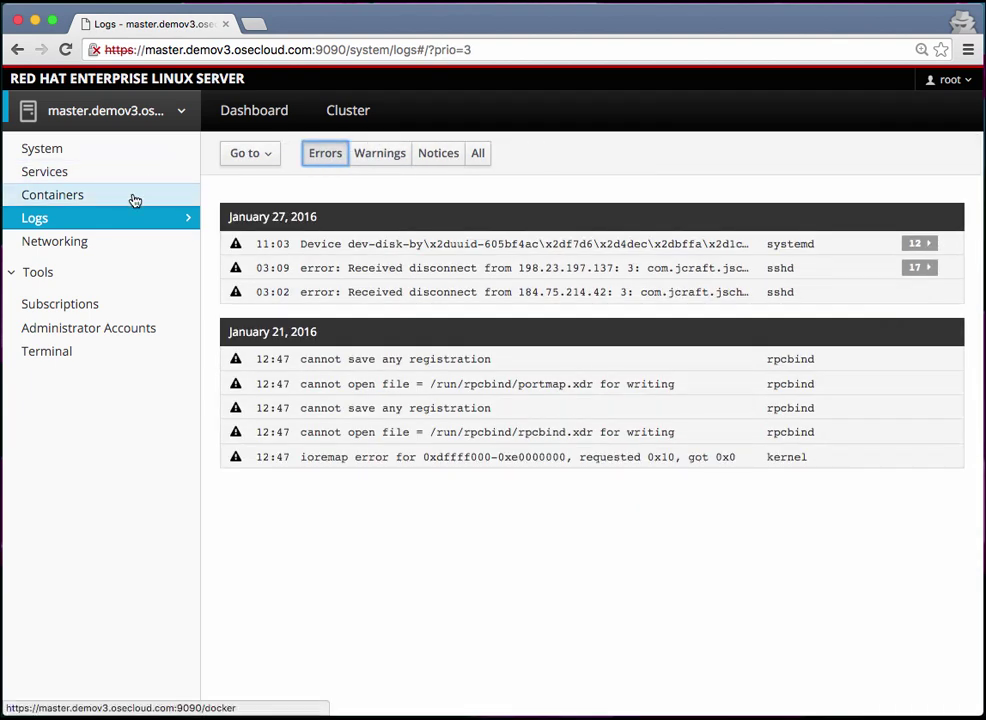
# View the Networking page with interfaces eth0 and lbr0, and expand Tools
pyautogui.click(57, 245)
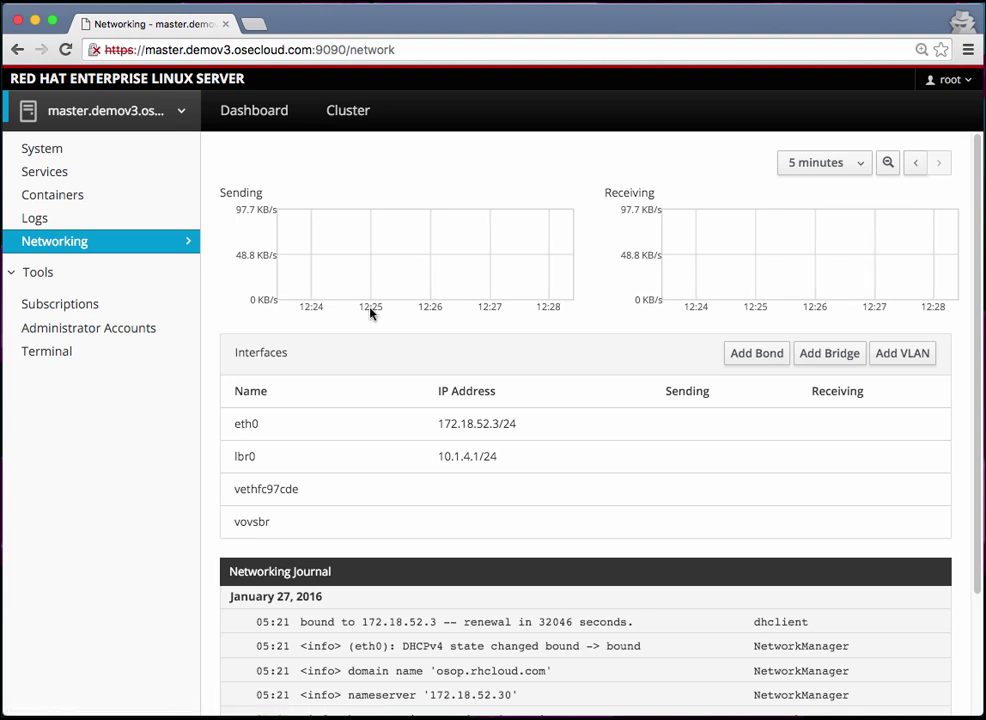
pyautogui.scroll(-3, 370, 313)
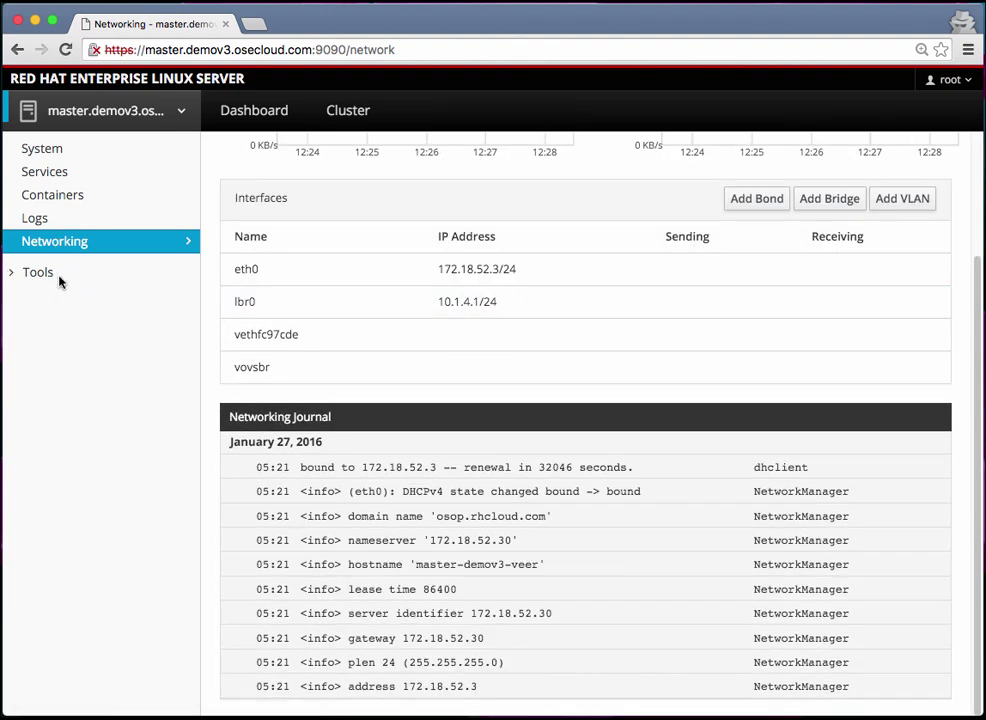
pyautogui.click(33, 276)
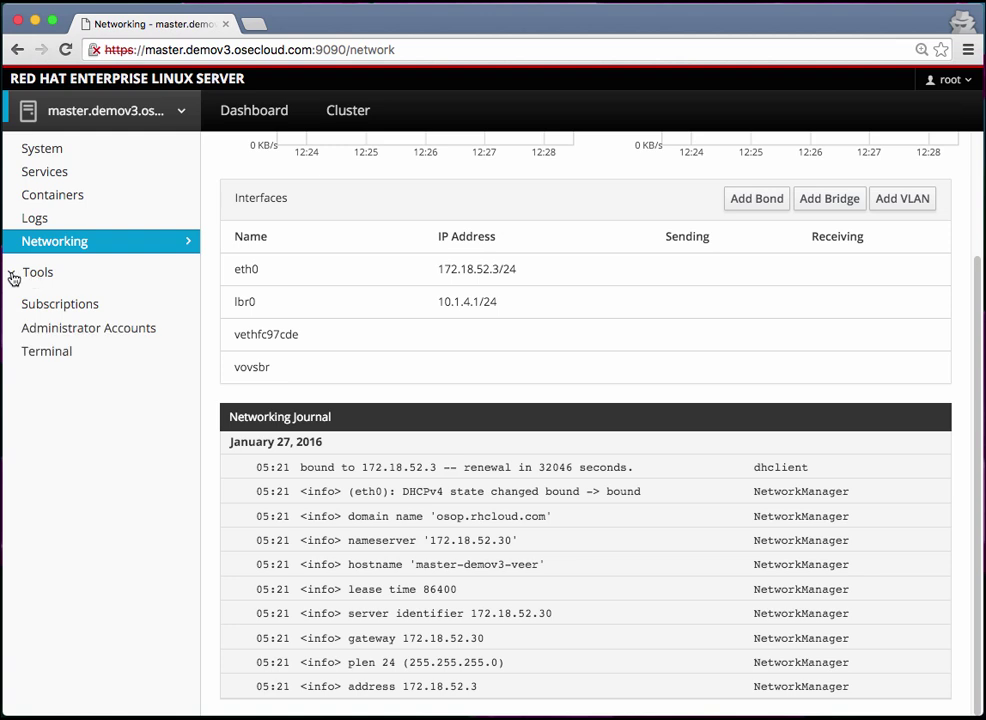
# Check Subscriptions and Administrator Accounts, then run ls in the master's web terminal
pyautogui.click(62, 308)
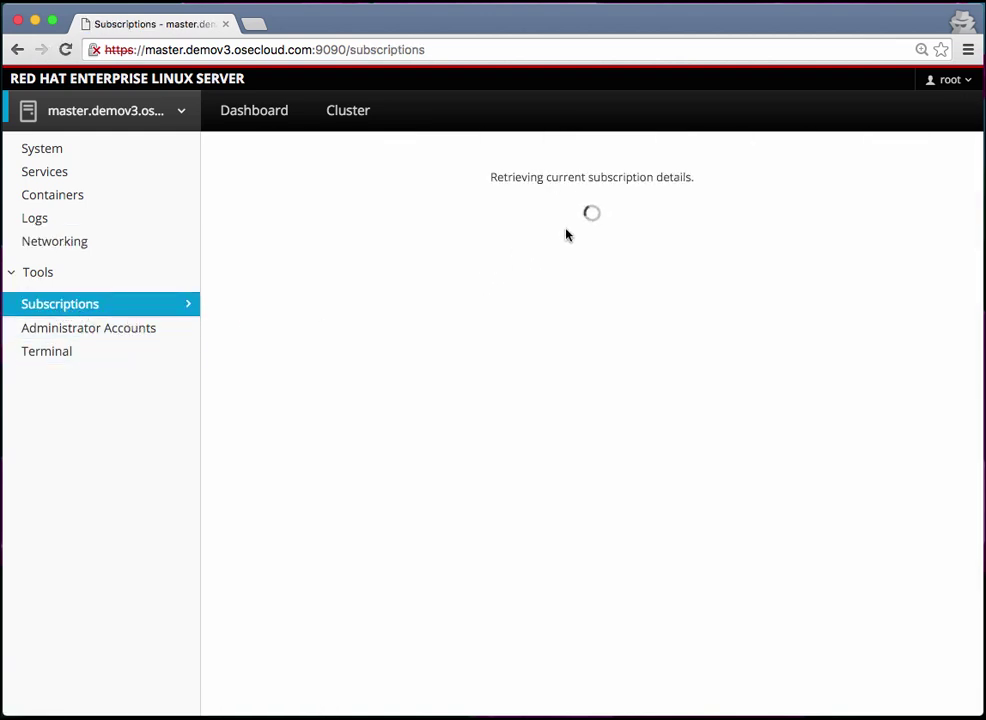
pyautogui.click(110, 327)
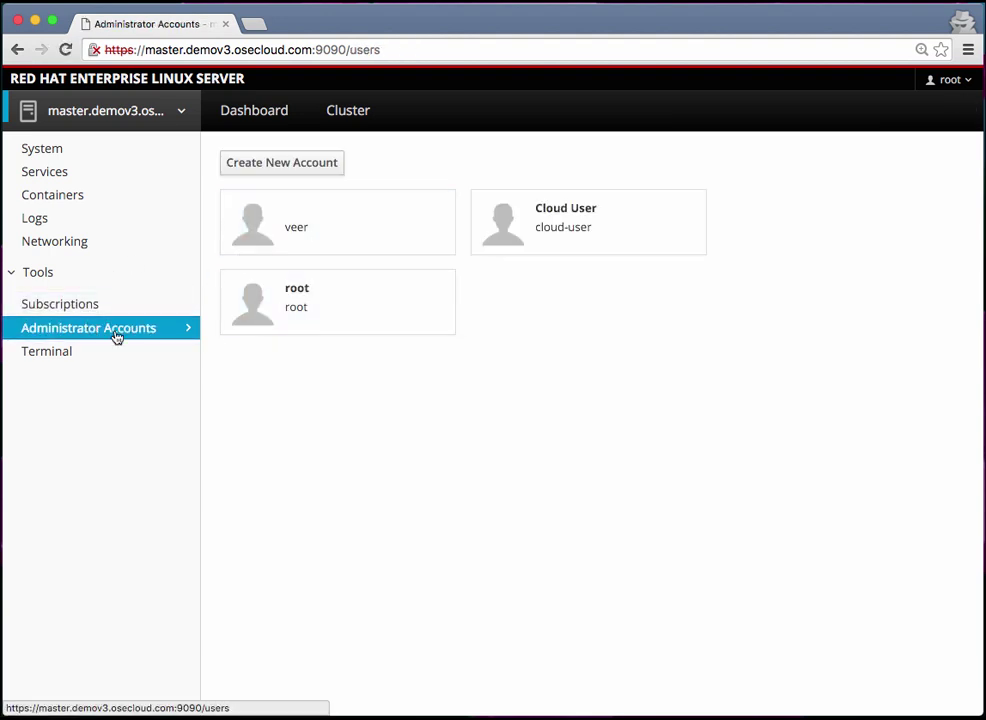
pyautogui.click(77, 350)
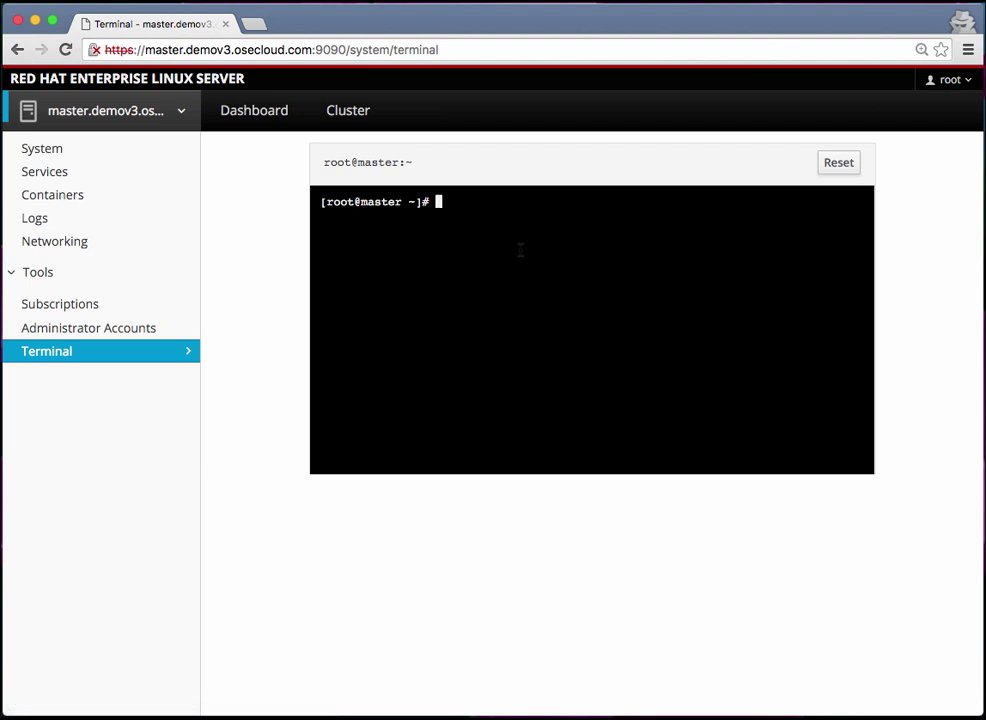
pyautogui.write('ls')
pyautogui.press('Return')
pyautogui.click(110, 150)
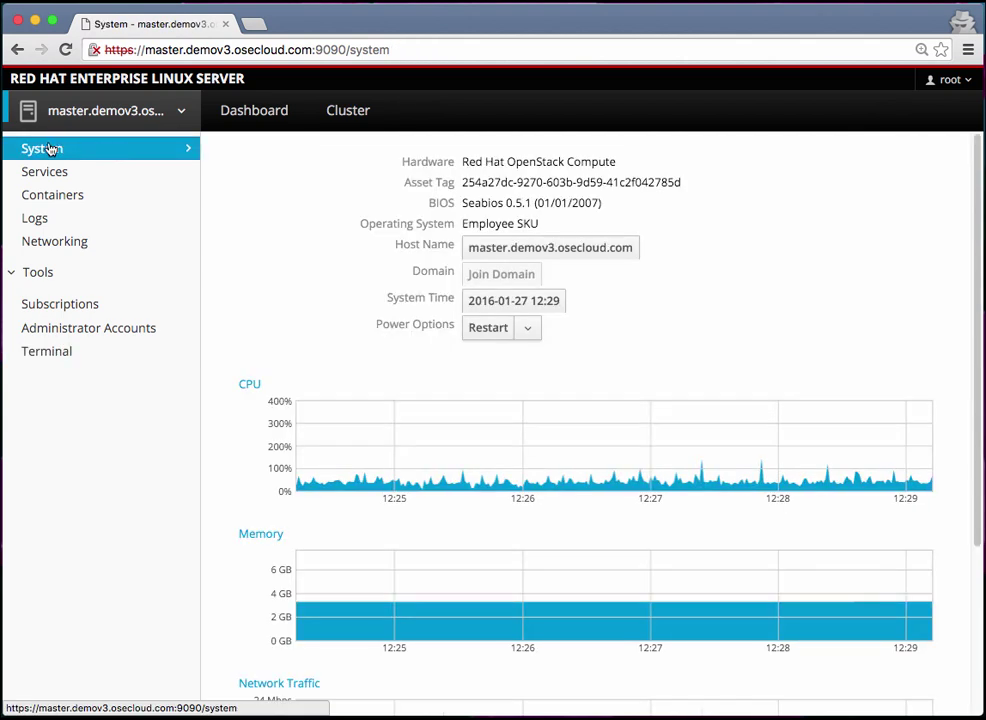